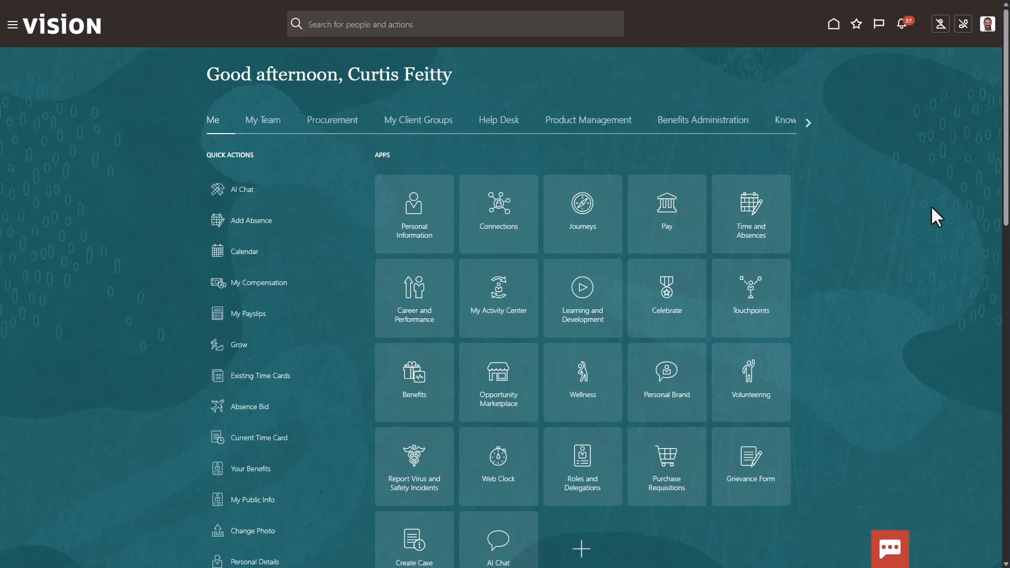
Open AI Agent Studio from the Tools group of the application navigator.
left_click(11, 25)
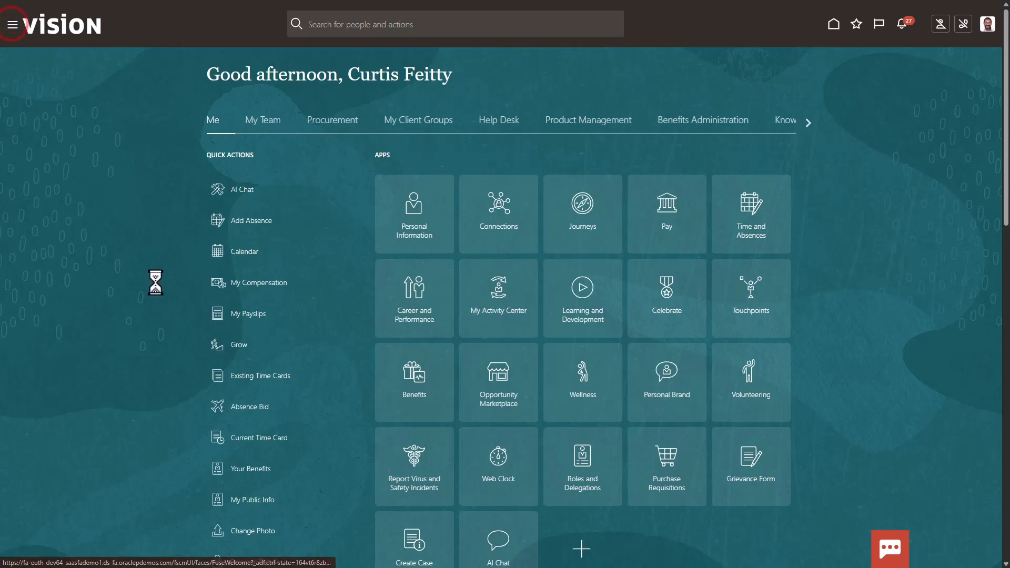
scroll(256, 465, "down", 4)
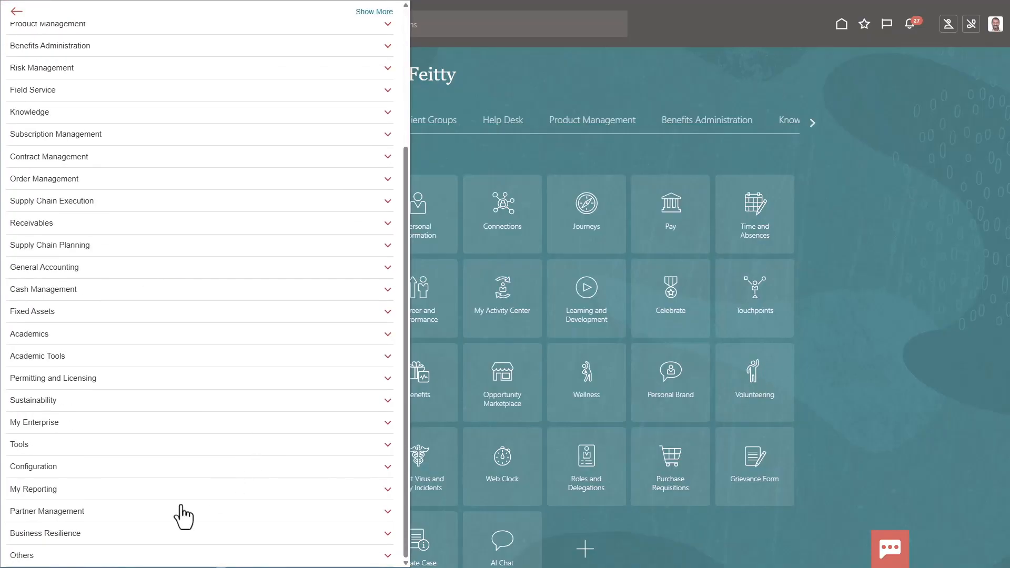
left_click(24, 440)
scroll(105, 452, "down", 1)
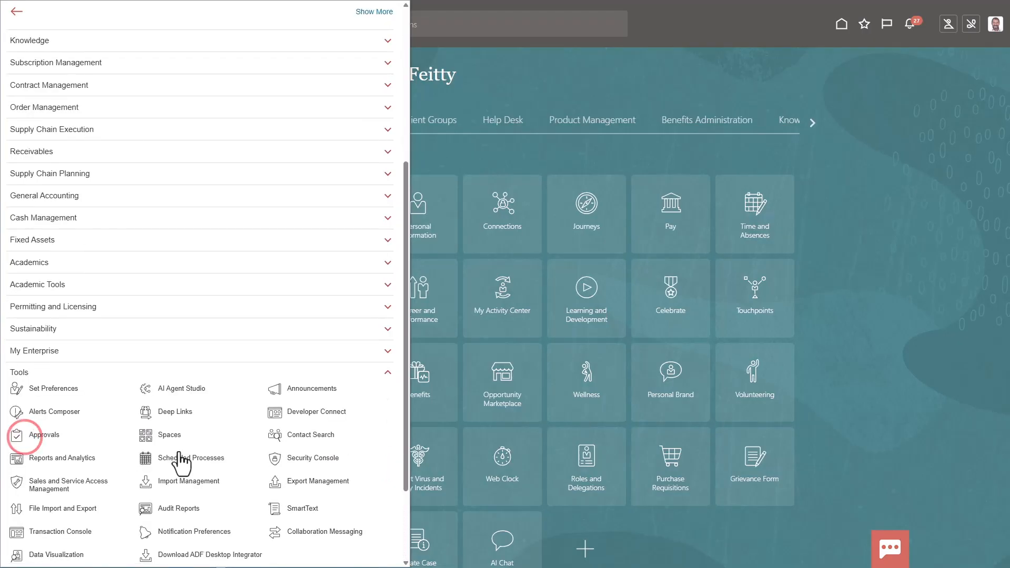
left_click(188, 387)
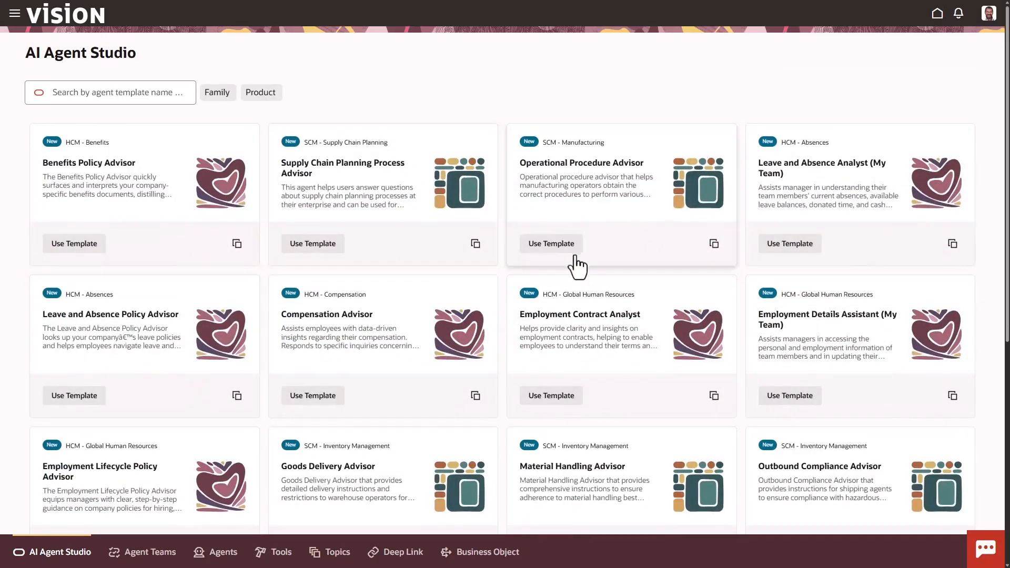
Filter the agent templates to the PRC family.
left_click(226, 94)
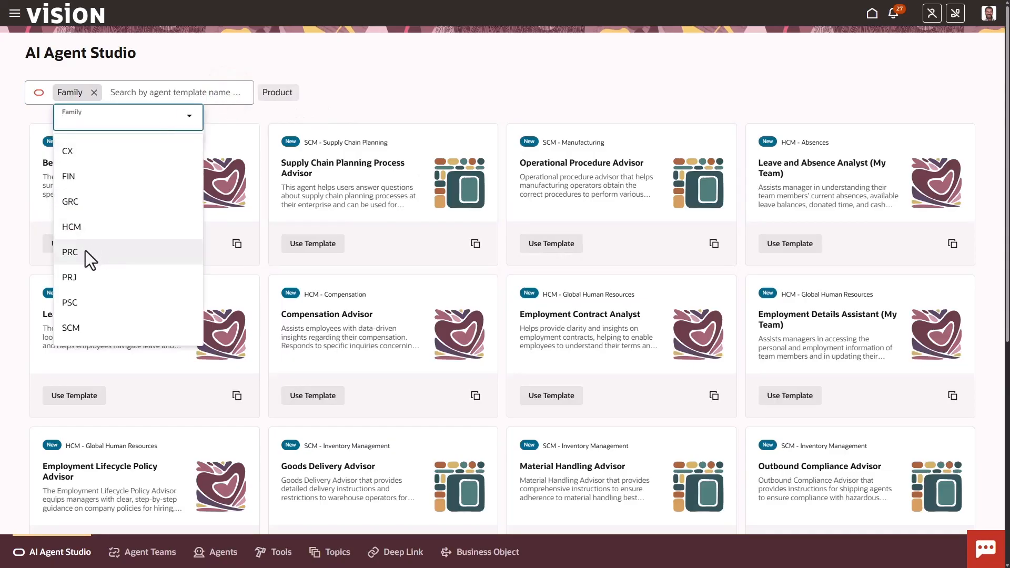
left_click(85, 251)
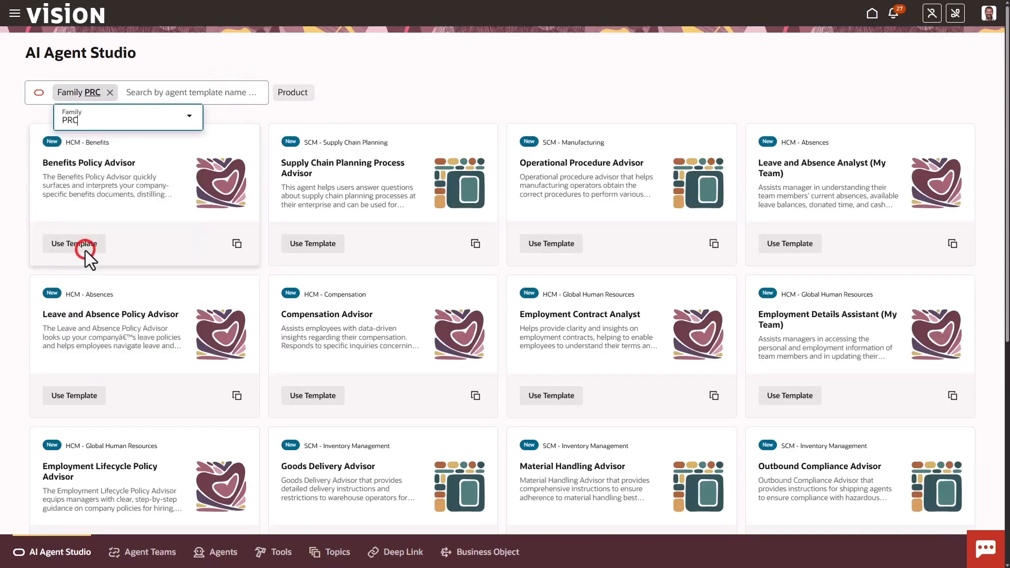
left_click(153, 94)
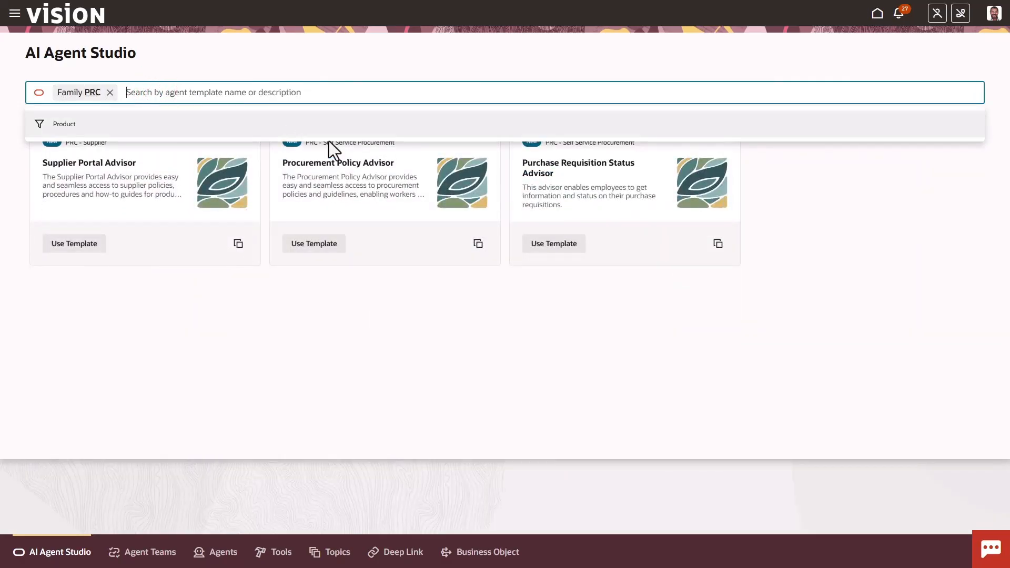
left_click(428, 304)
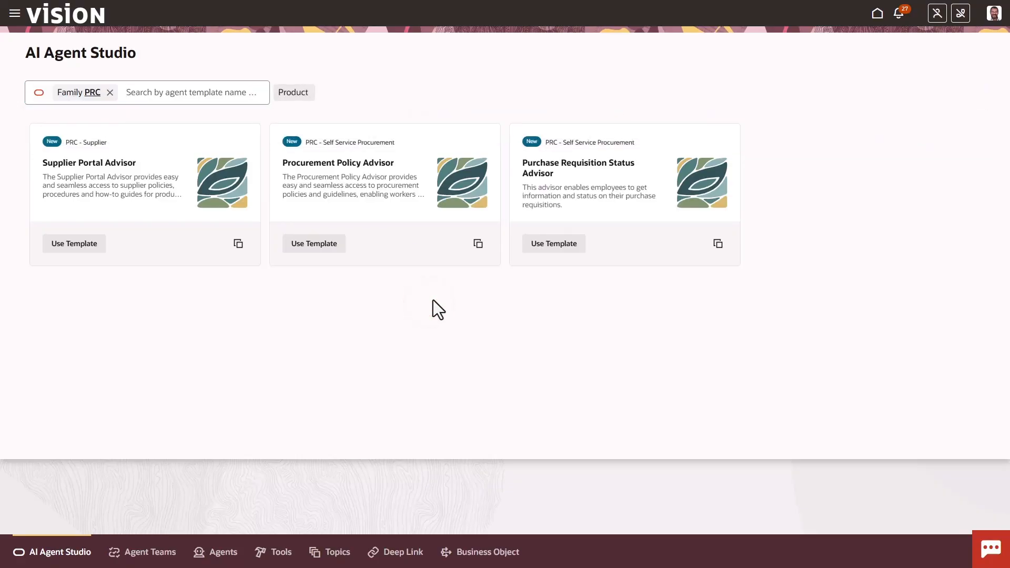
Copy the Procurement Policy Advisor template using the agent team suffix 99.
left_click(477, 244)
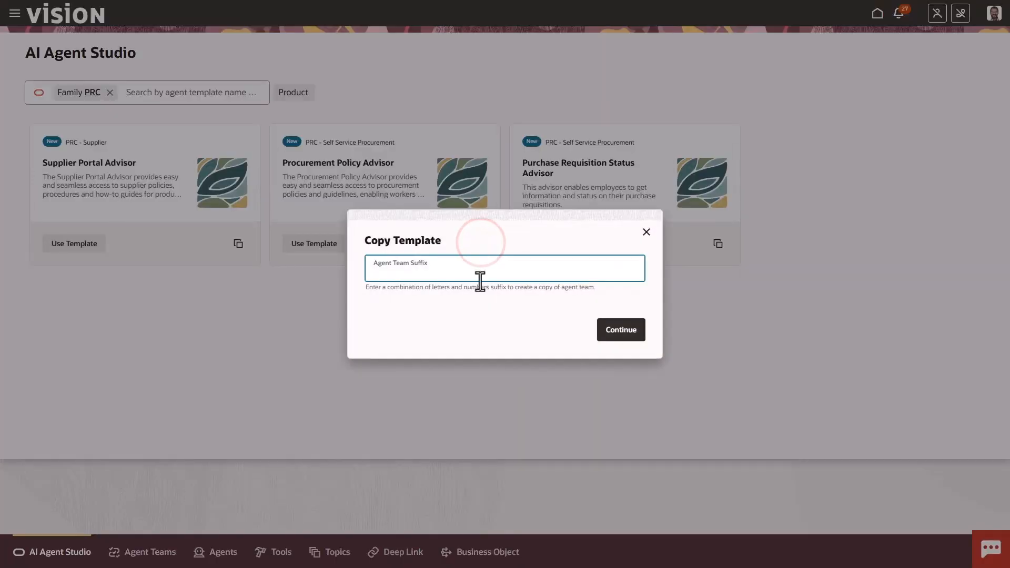
type("9")
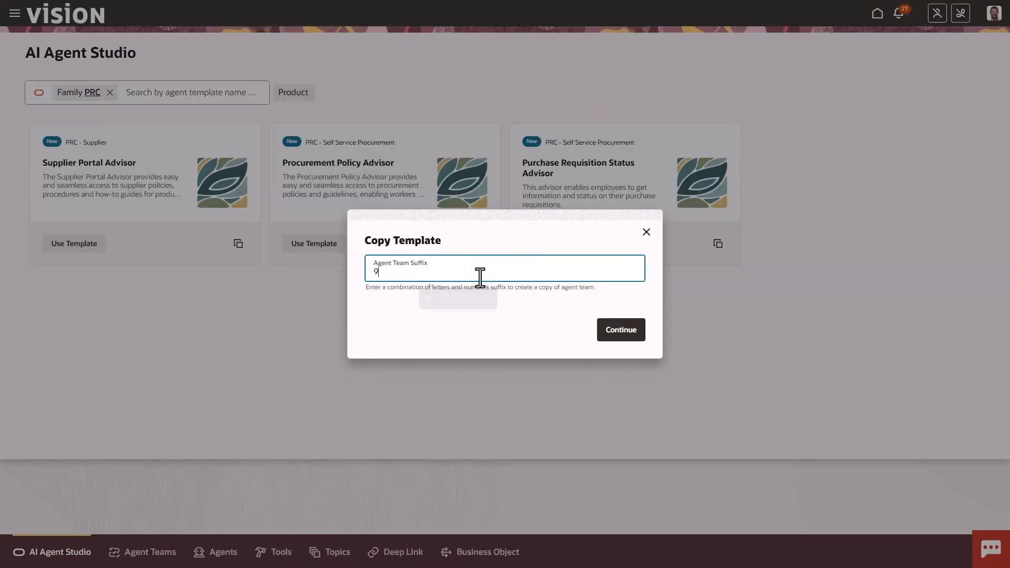
type("9")
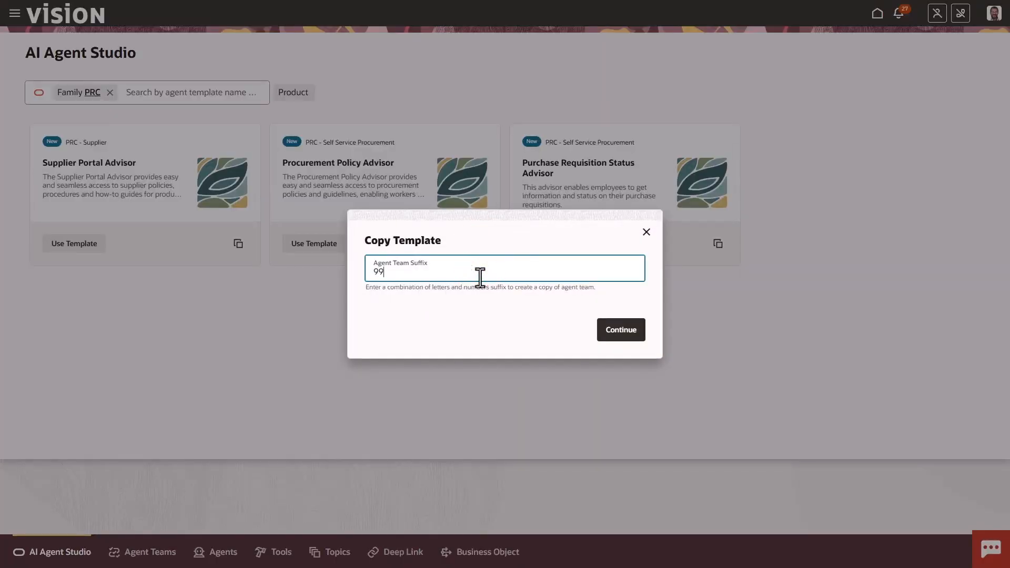
left_click(638, 330)
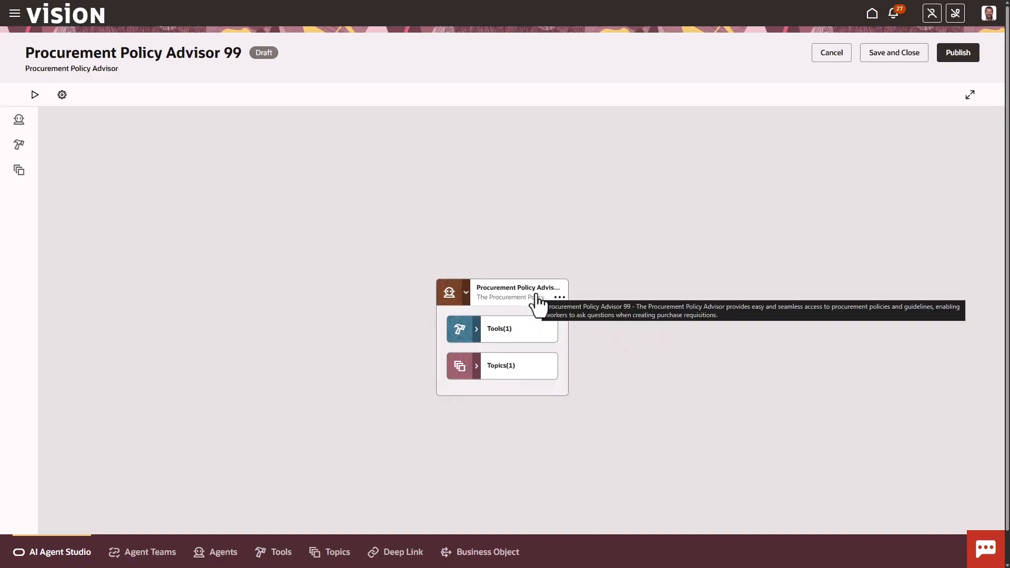
Look through the agents, tools and topics that can be added to the agent team.
left_click(21, 124)
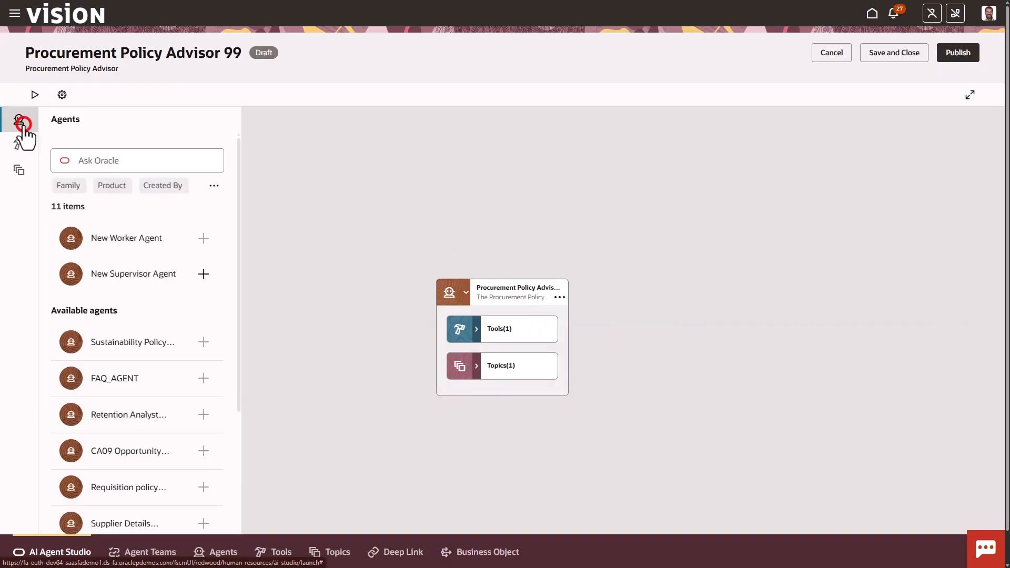
left_click(21, 143)
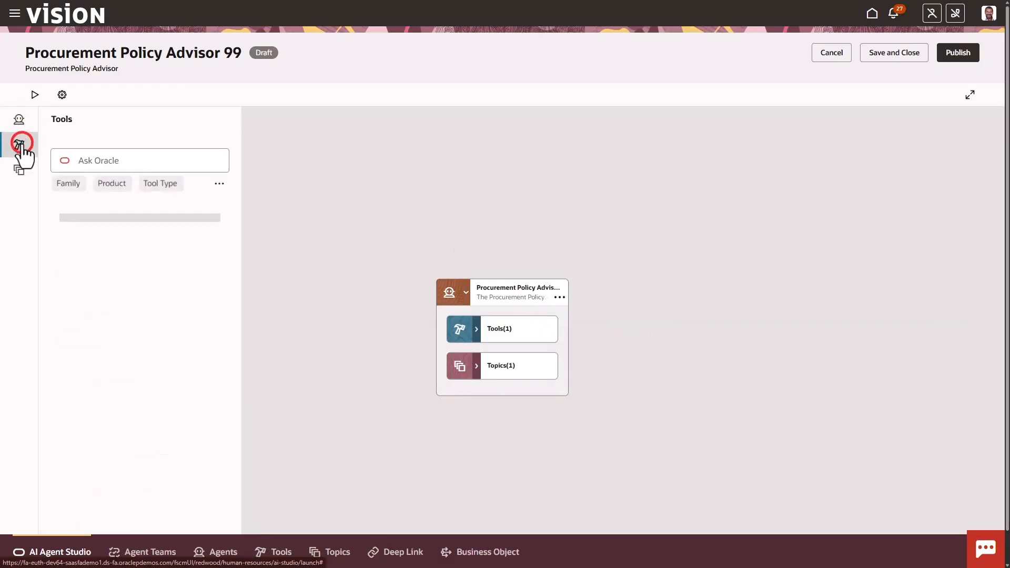
left_click(20, 168)
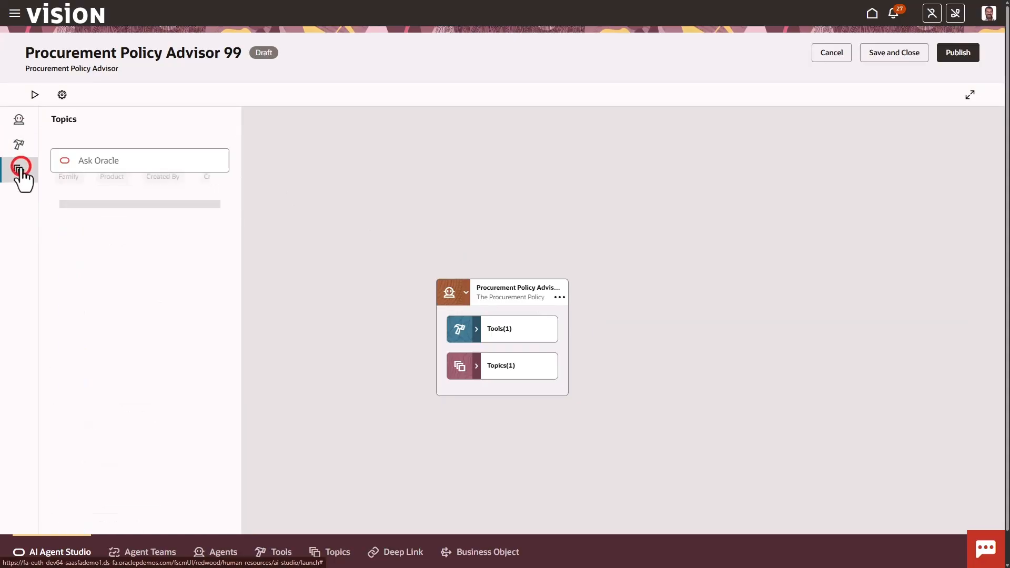
Start a new supervisor agent for the team and name it Supervisor Agent 99.
left_click(20, 123)
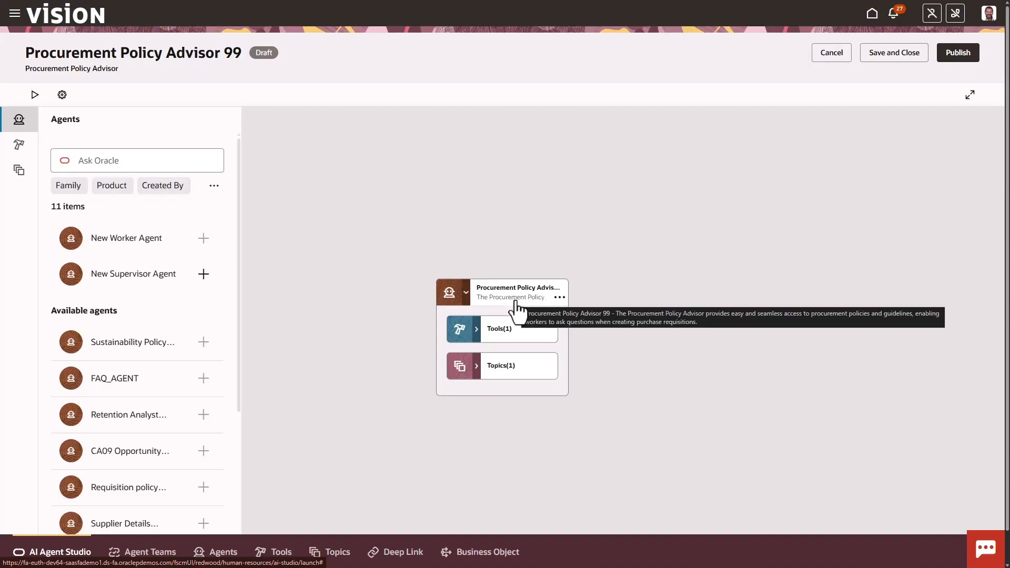
left_click(301, 265)
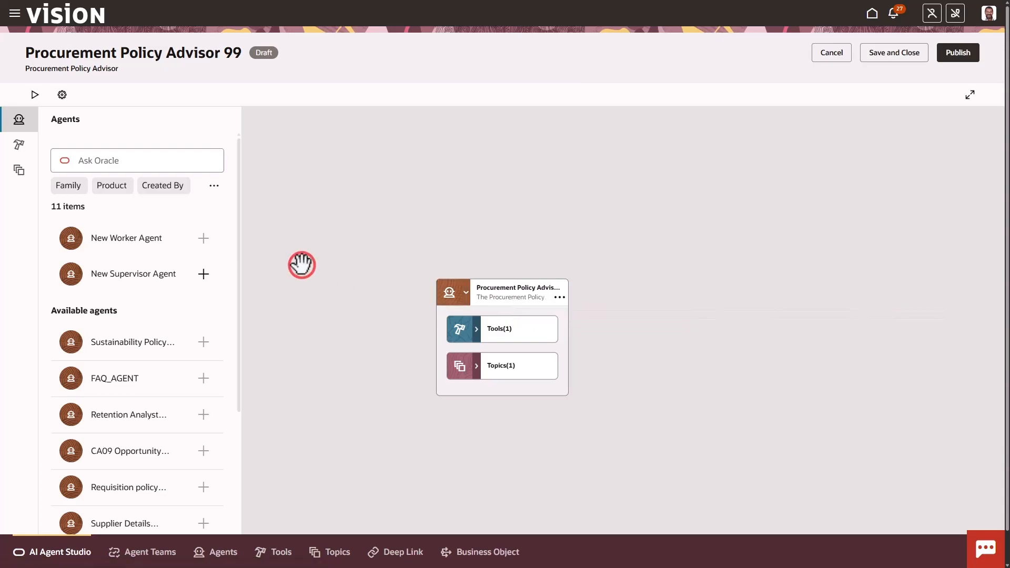
left_click(204, 276)
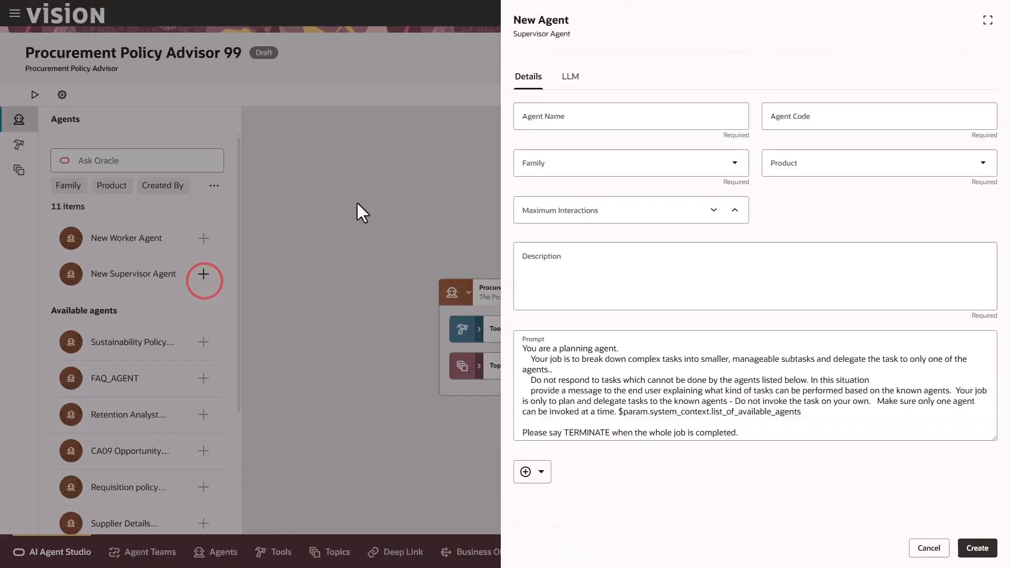
left_click(532, 116)
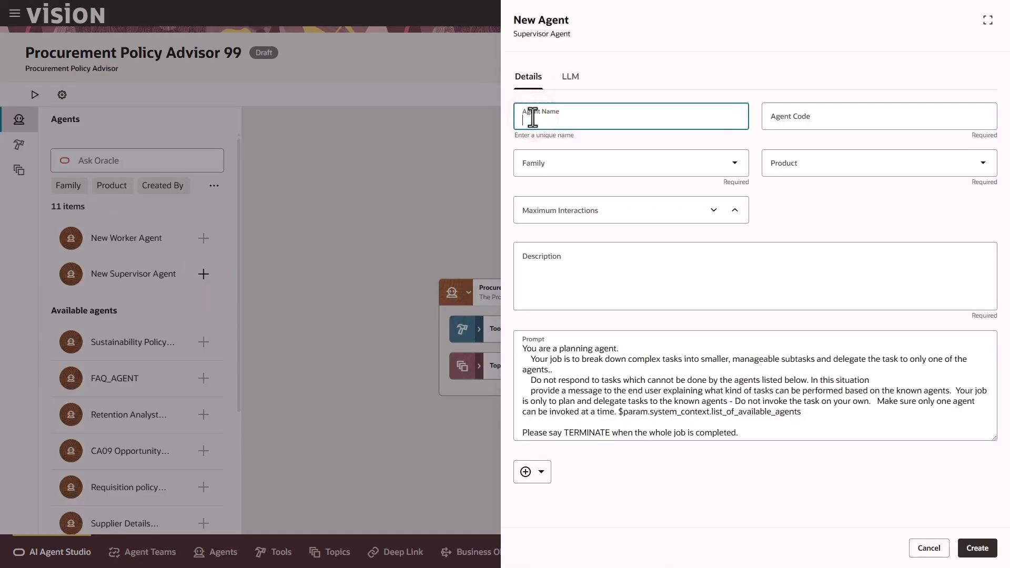
type("Supervisor Agent 9")
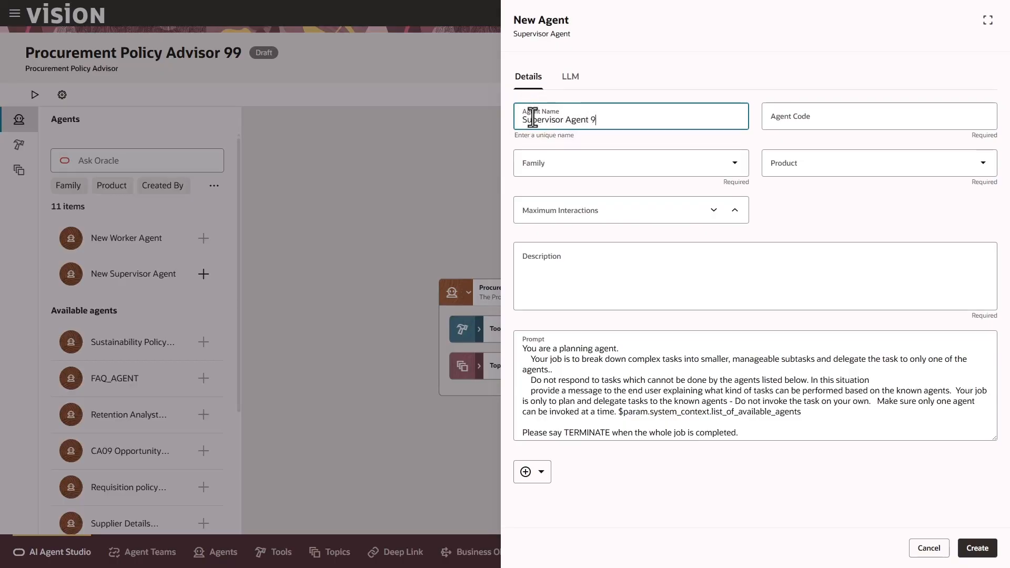
type("9")
key("Tab")
Set the supervisor agent's family to PRC and its product to Purchasing.
left_click(554, 160)
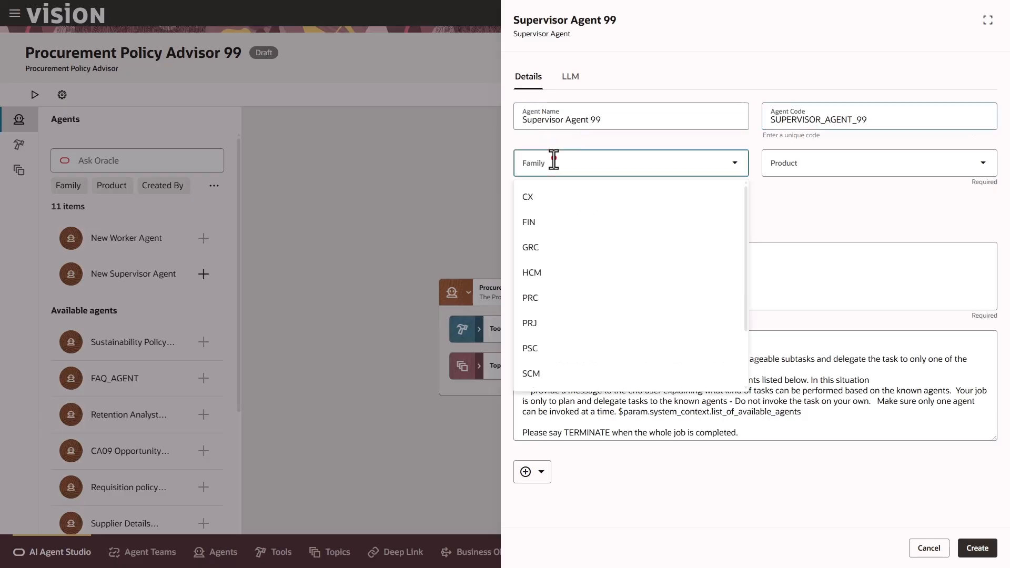
left_click(551, 295)
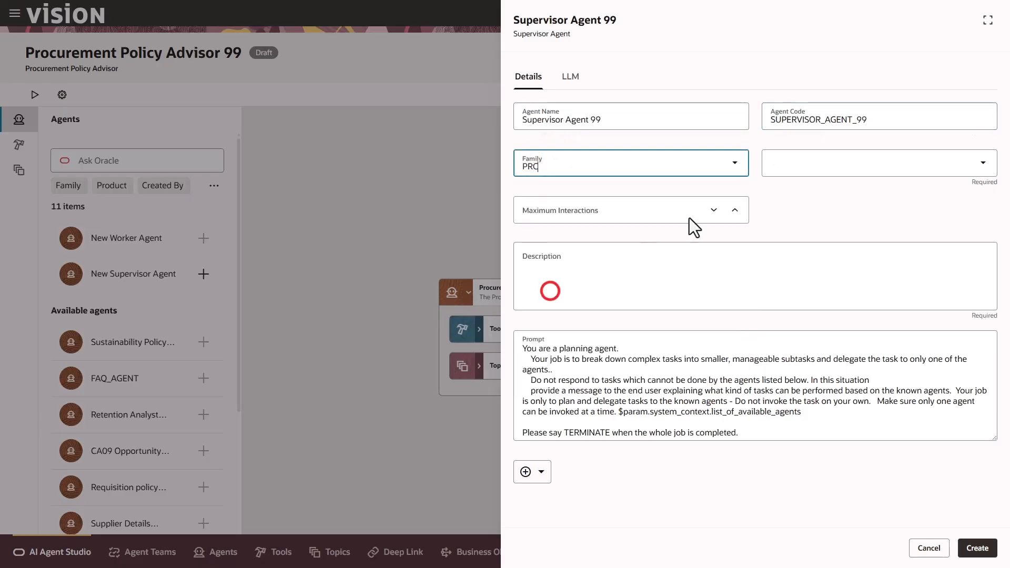
left_click(839, 160)
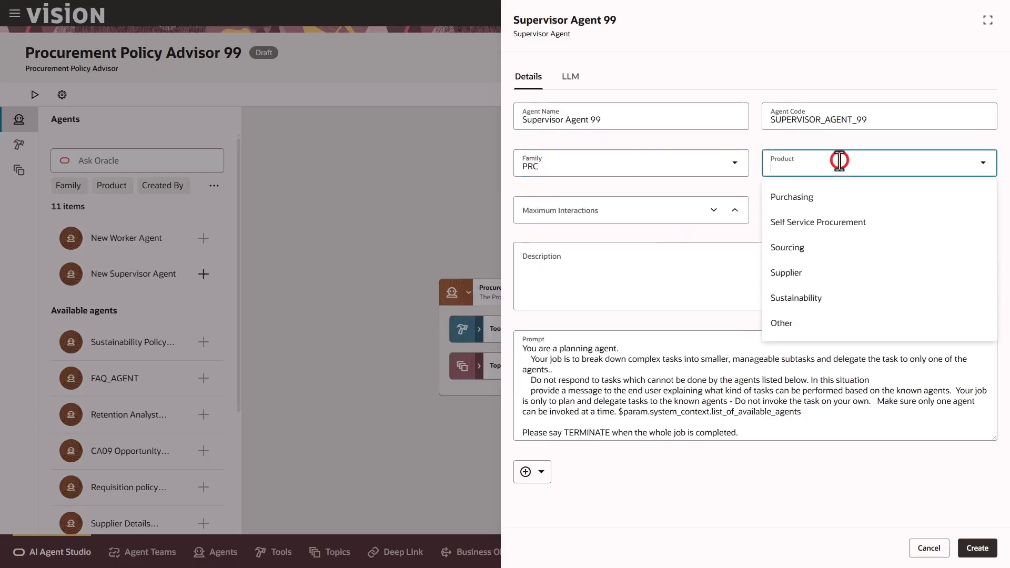
left_click(828, 201)
Set the maximum interactions to 10 and enter the description "Demonstration Supervisor Agent".
left_click(666, 221)
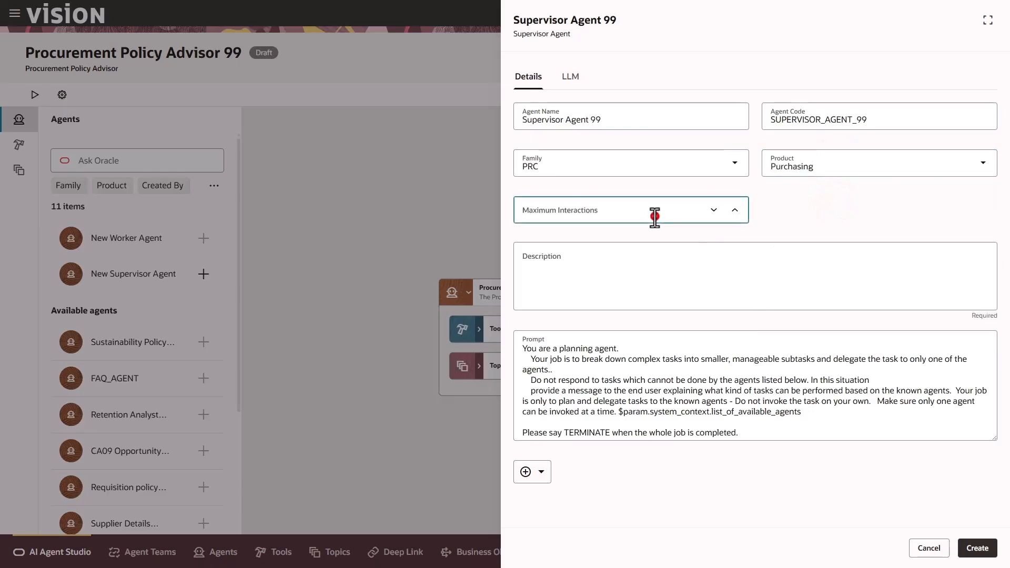
type("10")
key("Tab")
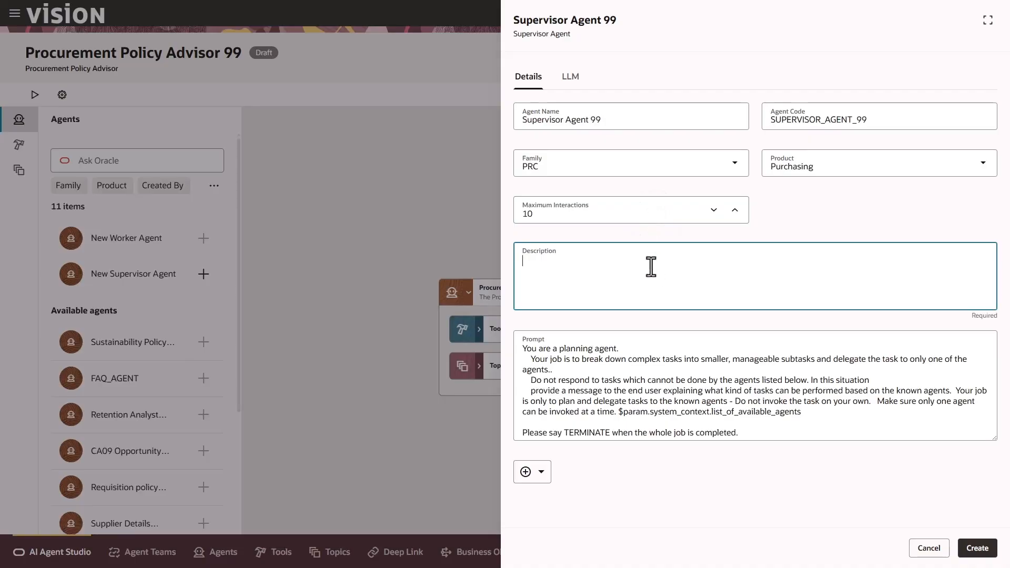
type("Demonstration Supervisor Agent")
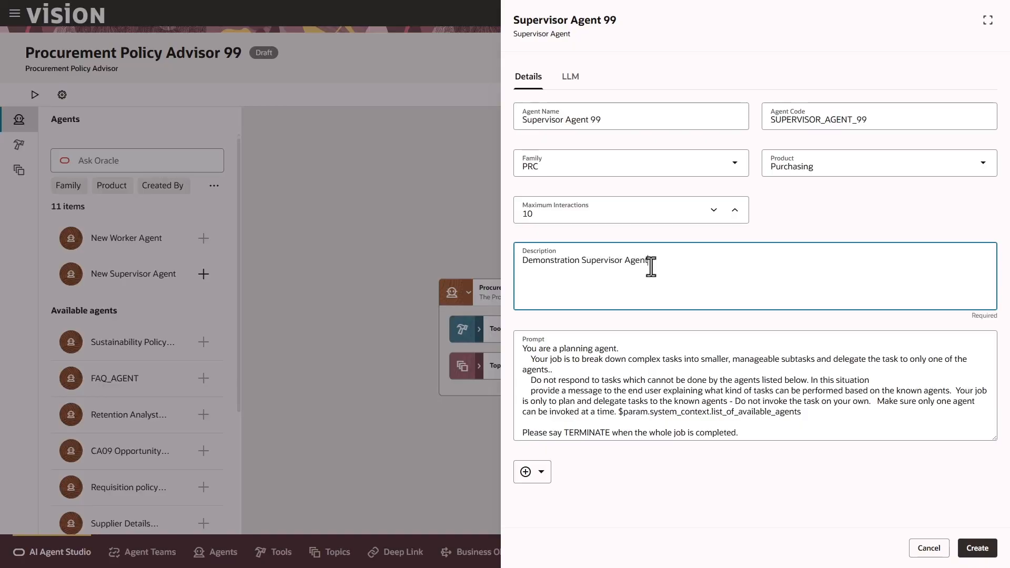
left_click(669, 369)
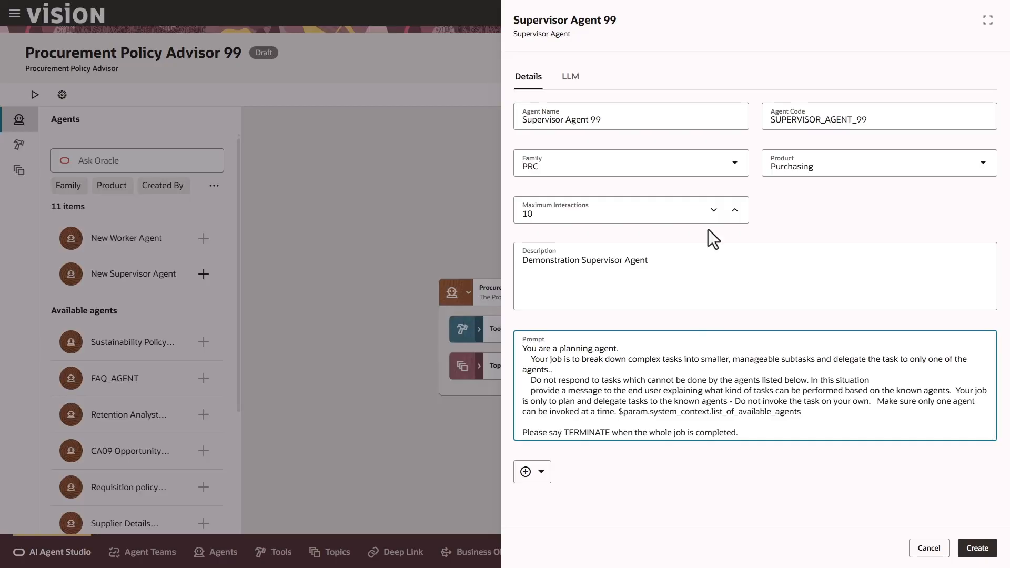
Check the supervisor agent's LLM settings and create the agent.
left_click(574, 77)
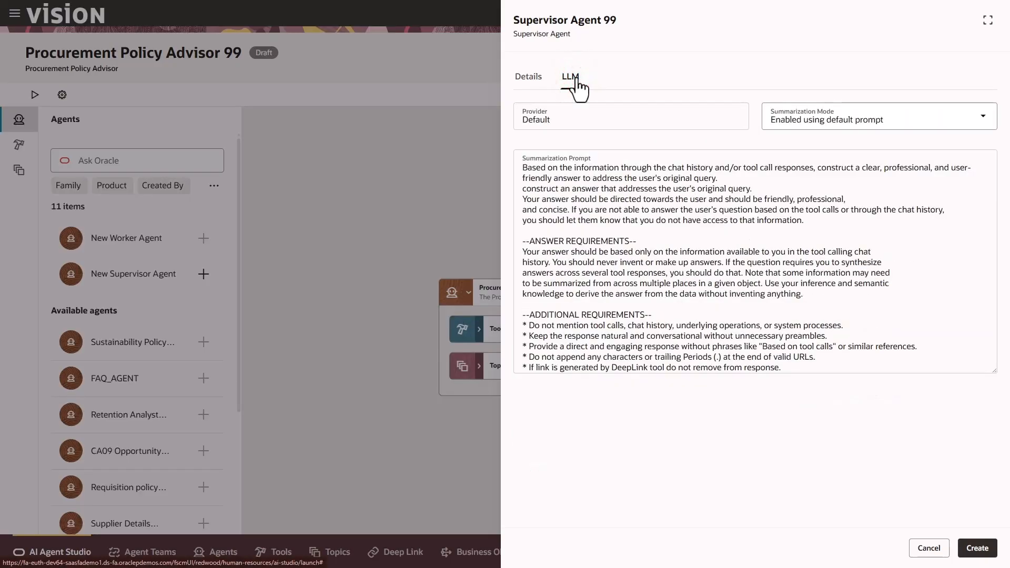
left_click(530, 79)
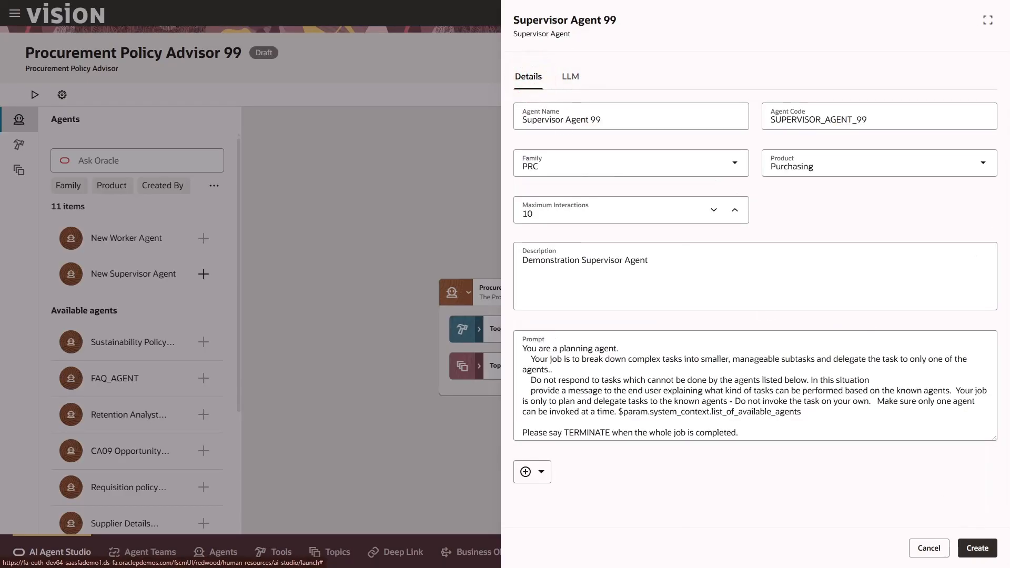
left_click(971, 556)
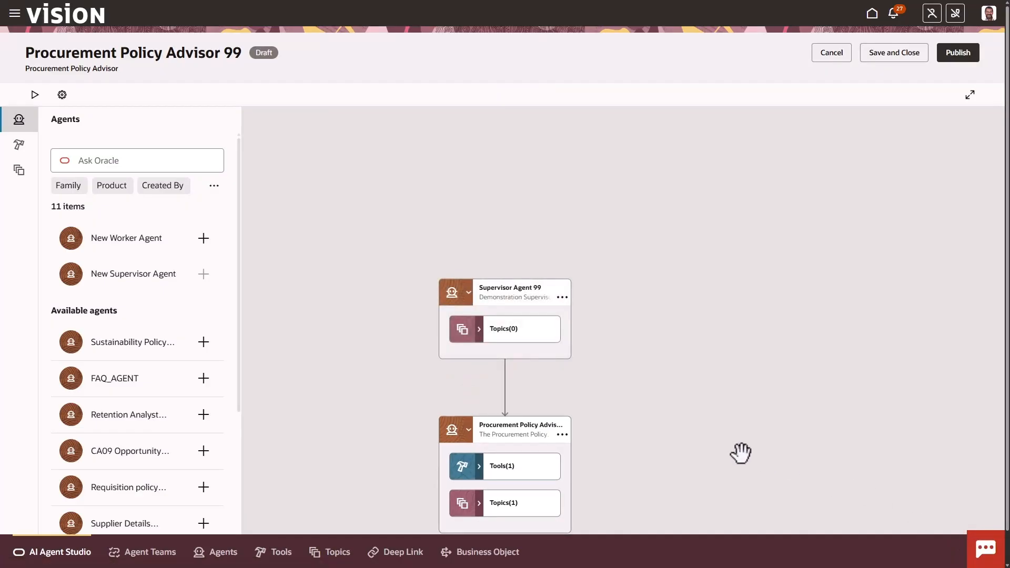
Expand the Procurement Policy Advisor 99 agent's tools and review the details of its document tool.
left_click_drag(538, 393, 535, 299)
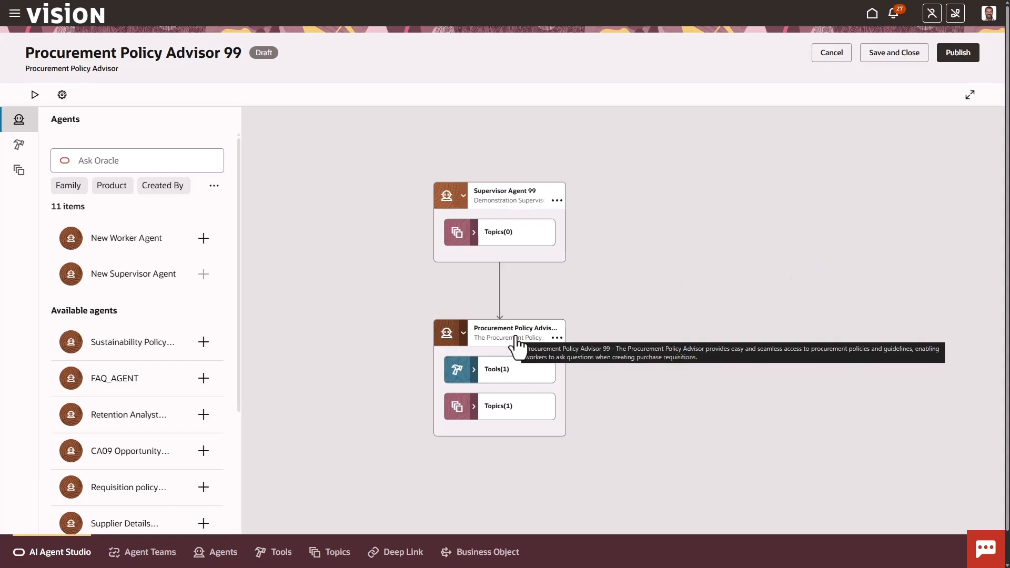
left_click(472, 367)
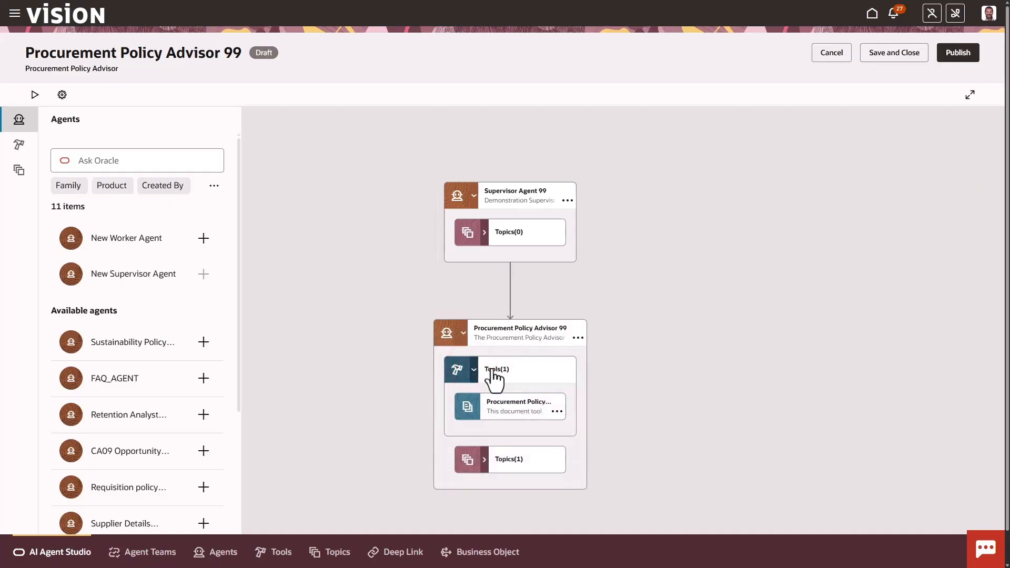
left_click(557, 412)
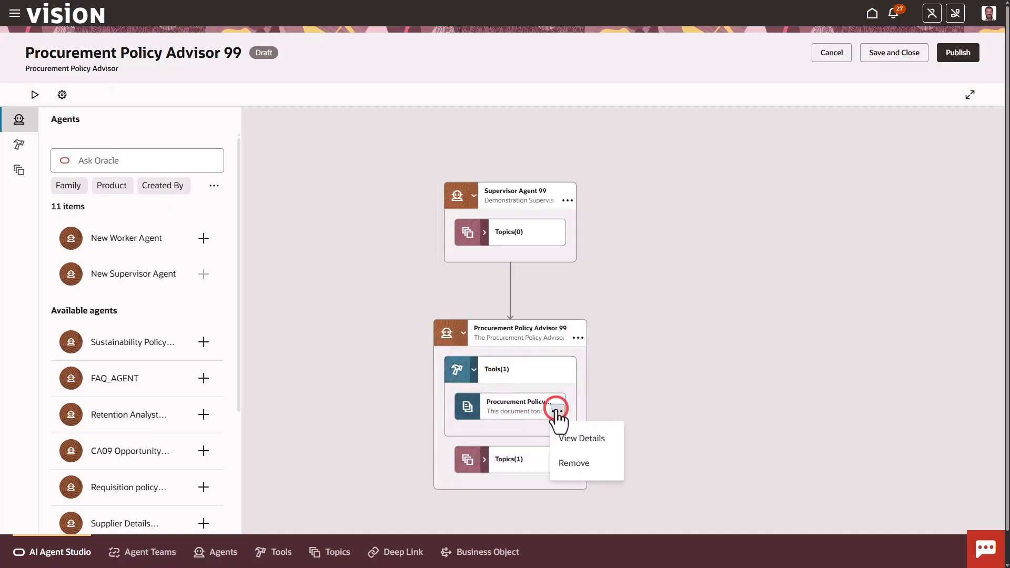
left_click(577, 439)
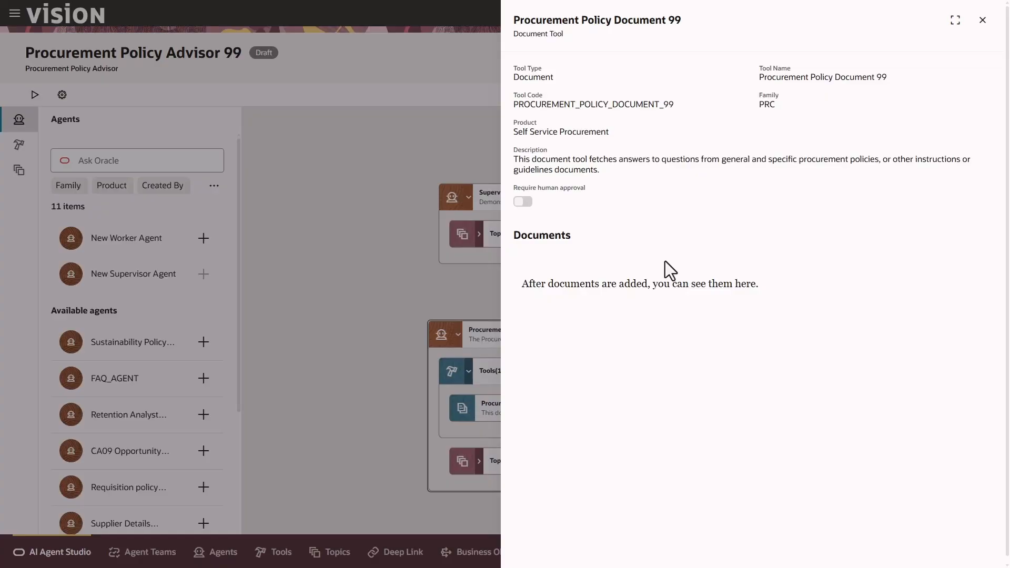
left_click(419, 279)
left_click(981, 20)
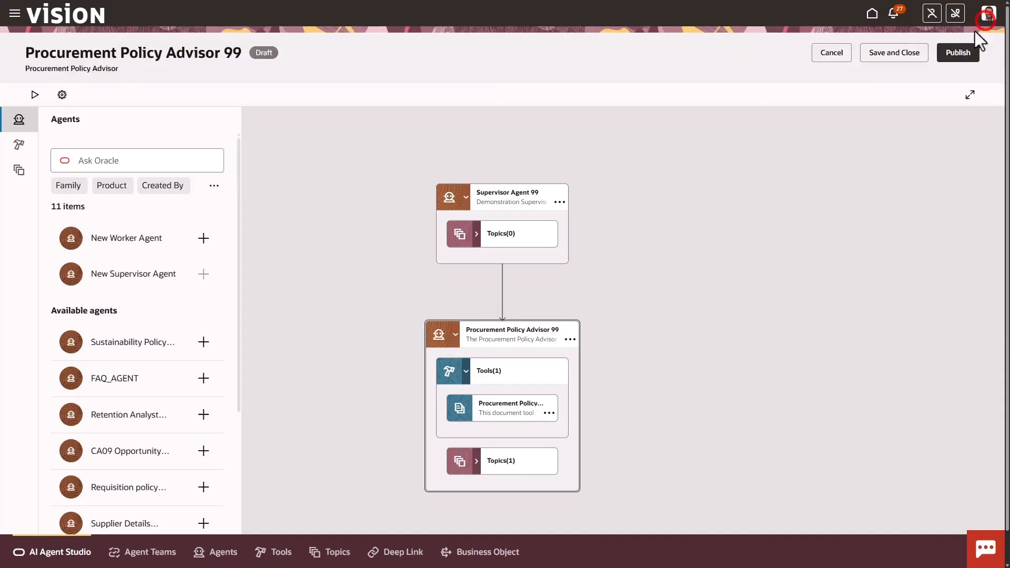
Save and close the agent team, and open the Procurement Policy Document 99 tool from the tools library for editing.
left_click(917, 52)
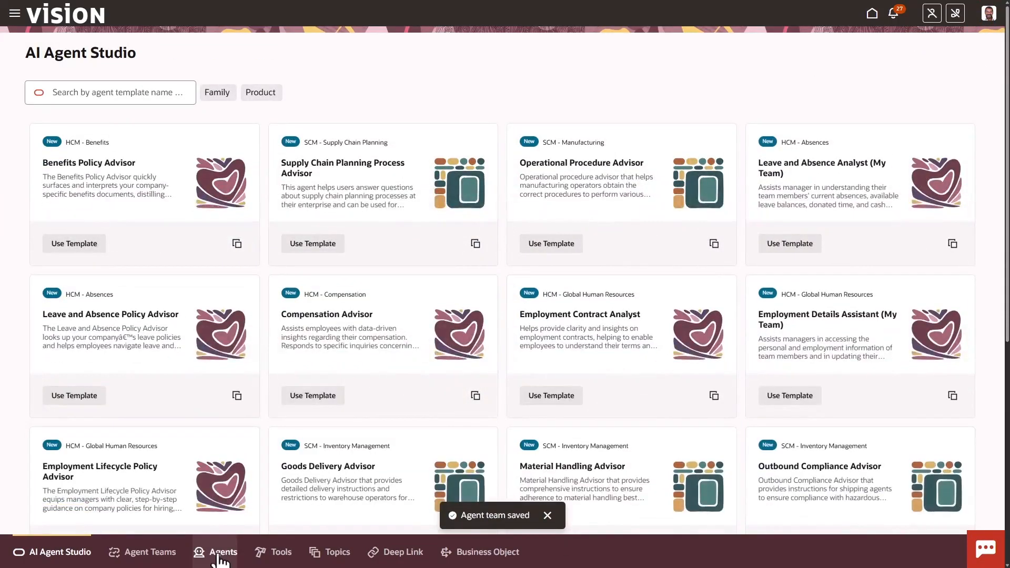
left_click(273, 557)
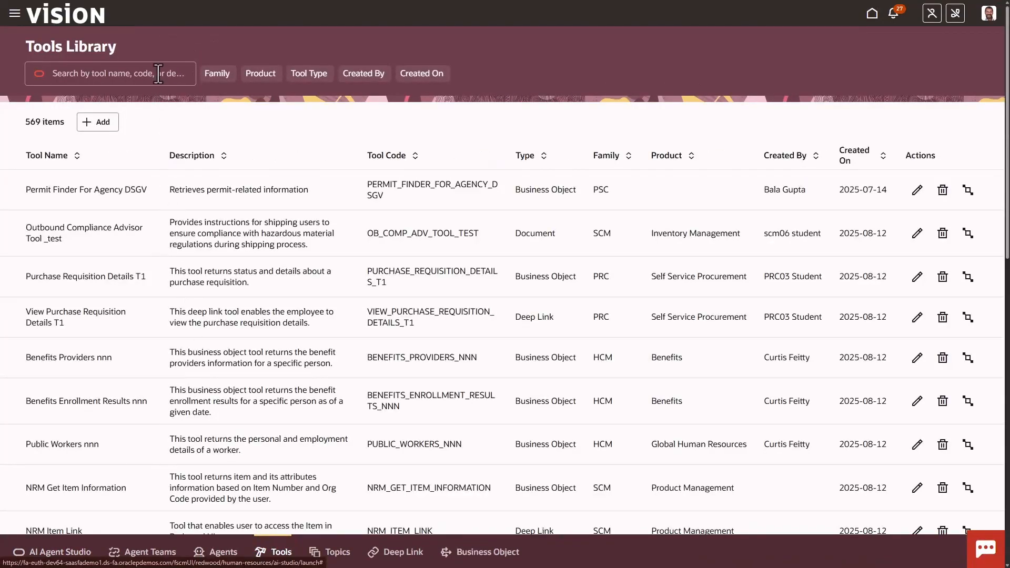
left_click(157, 74)
type("99")
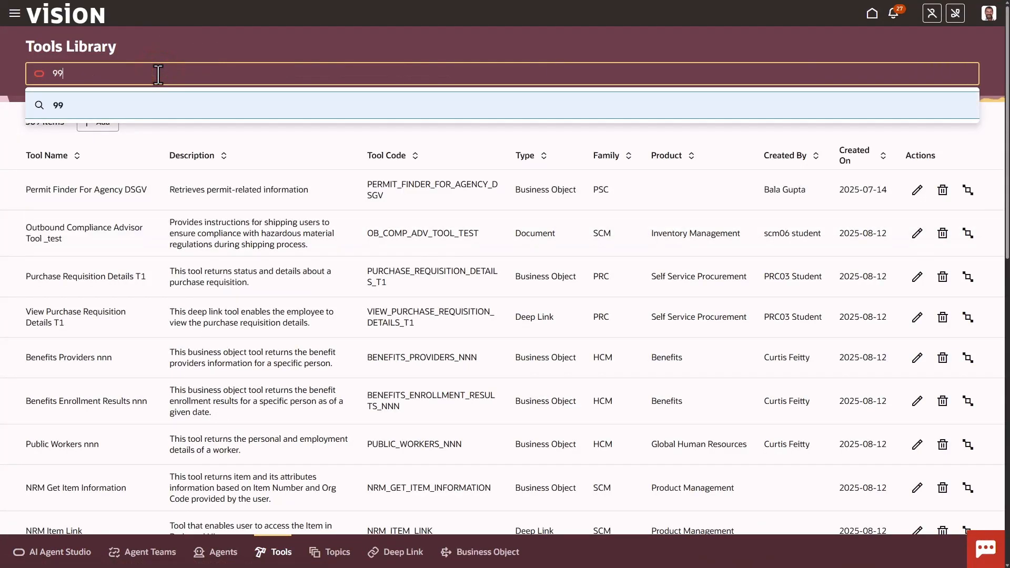
key("Return")
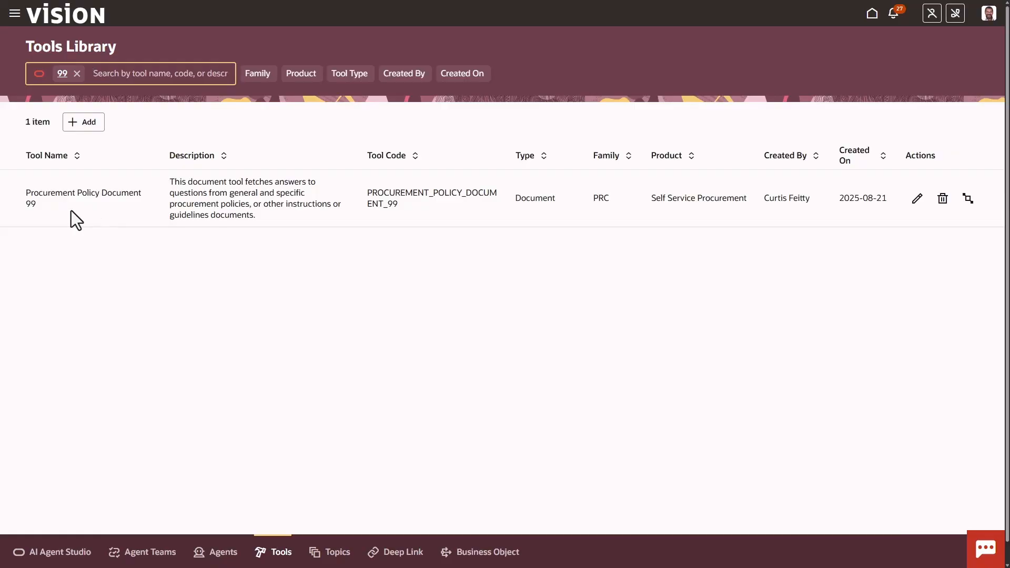
left_click(916, 199)
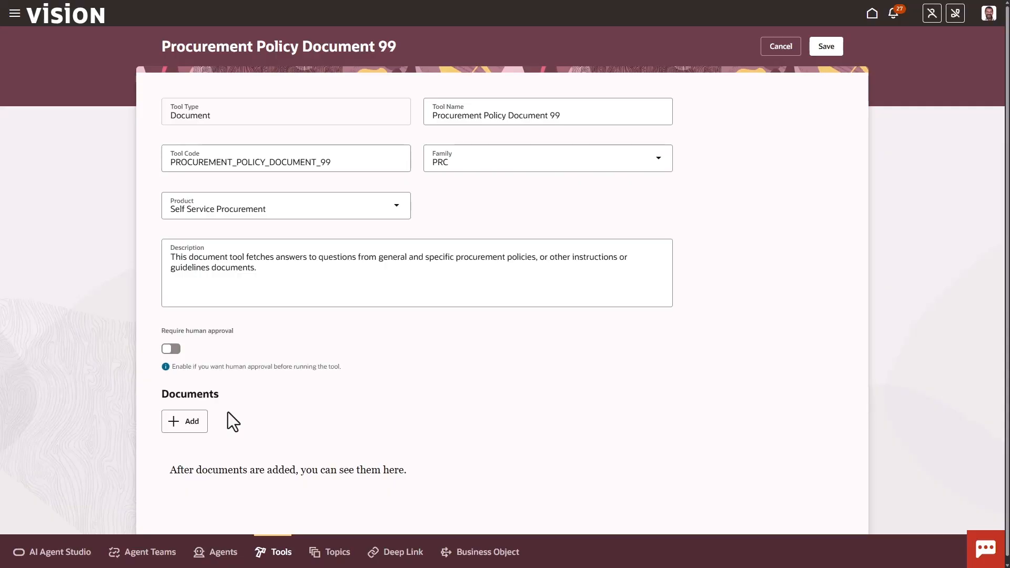
Add a document to the tool and name it "Procurement Policy Document 99 pdf".
left_click(186, 420)
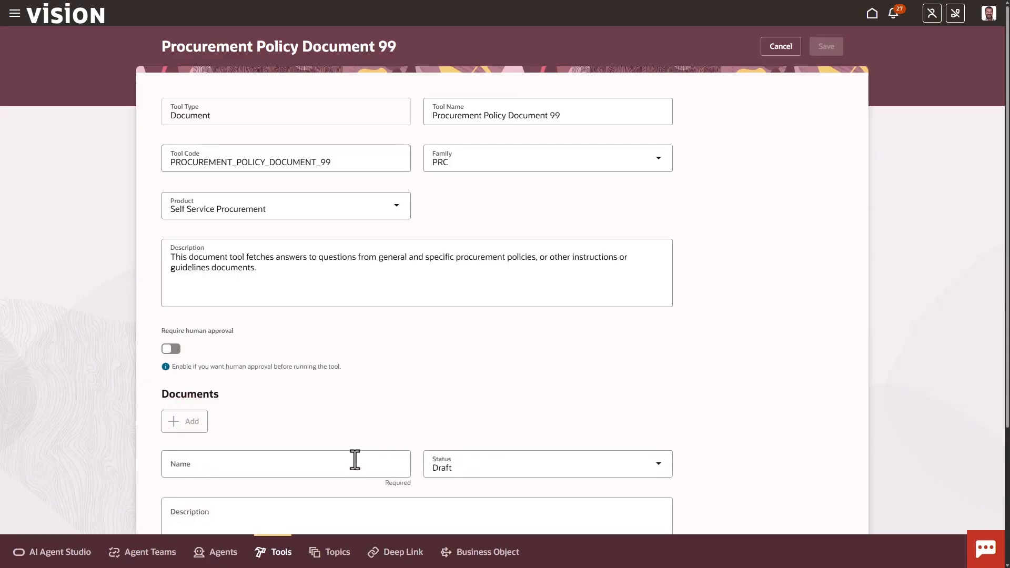
left_click(574, 114)
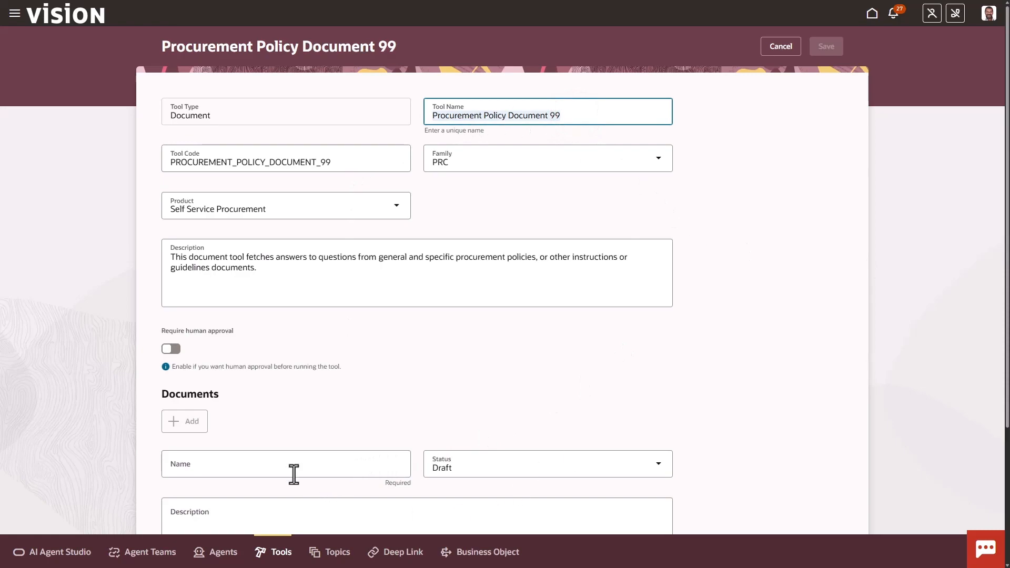
left_click(281, 465)
type("Procurement Policy Document 99")
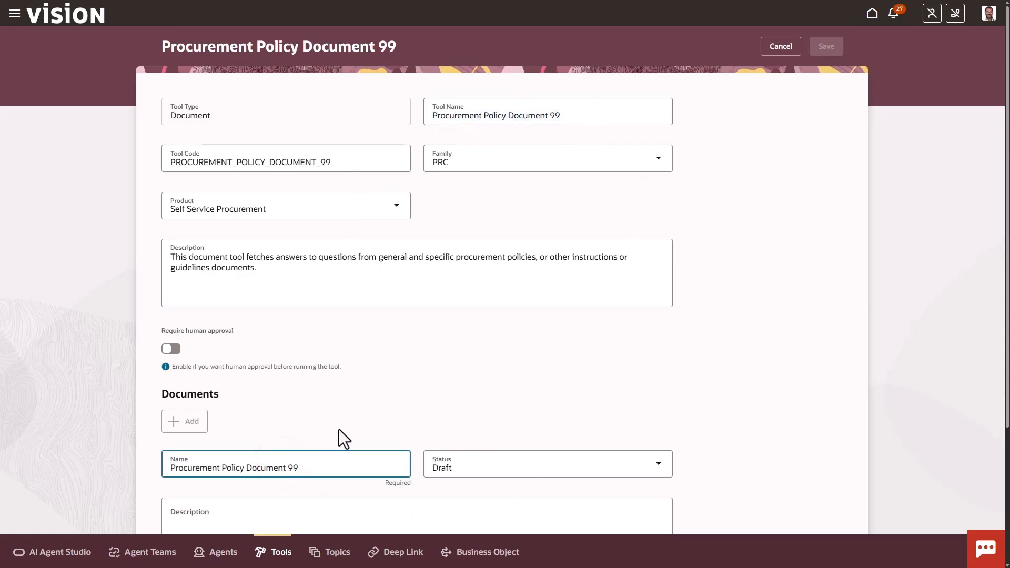
type("pdf")
Enter the document description "Procurement Policy Document 99 pdf demonstration document.".
scroll(393, 502, "down", 2)
left_click_drag(318, 360, 183, 367)
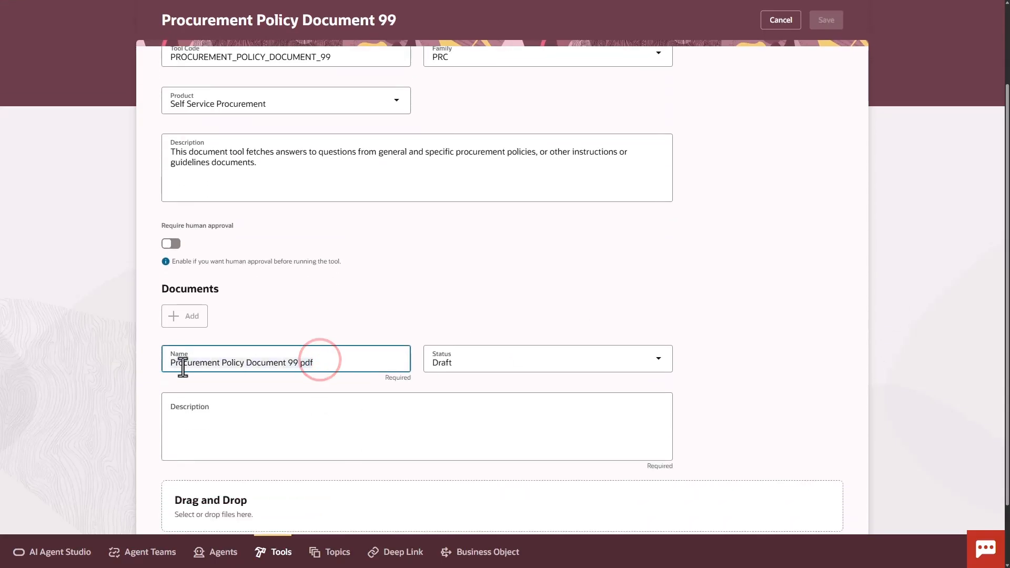
key("ctrl+c")
left_click(265, 417)
key("ctrl+v")
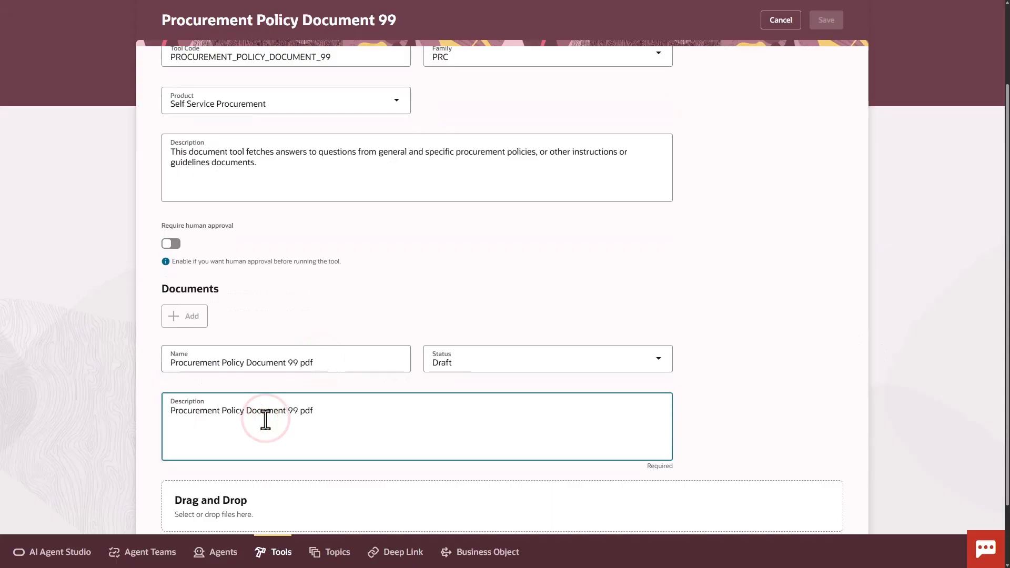
type("demonstrat")
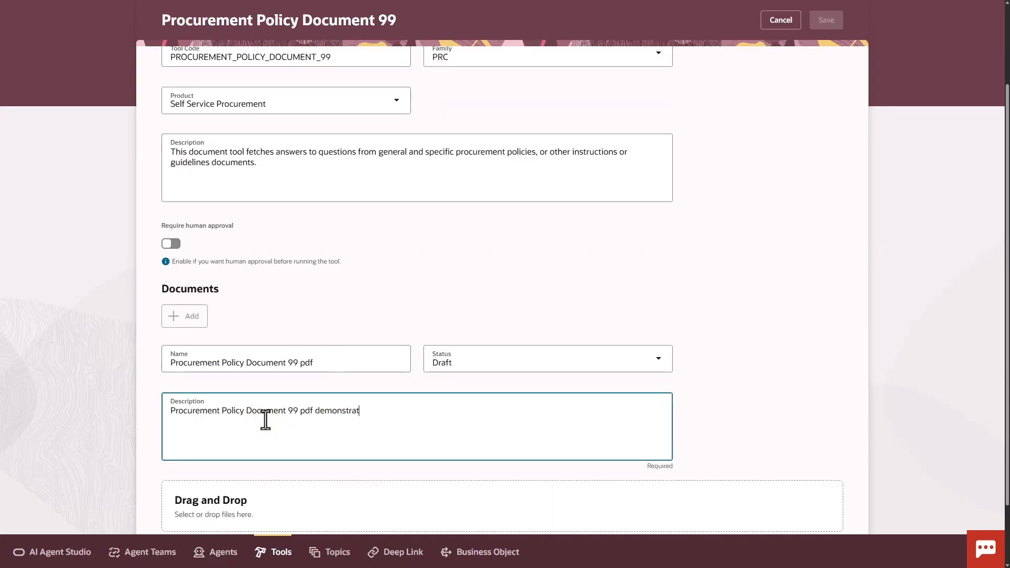
type("ion document.")
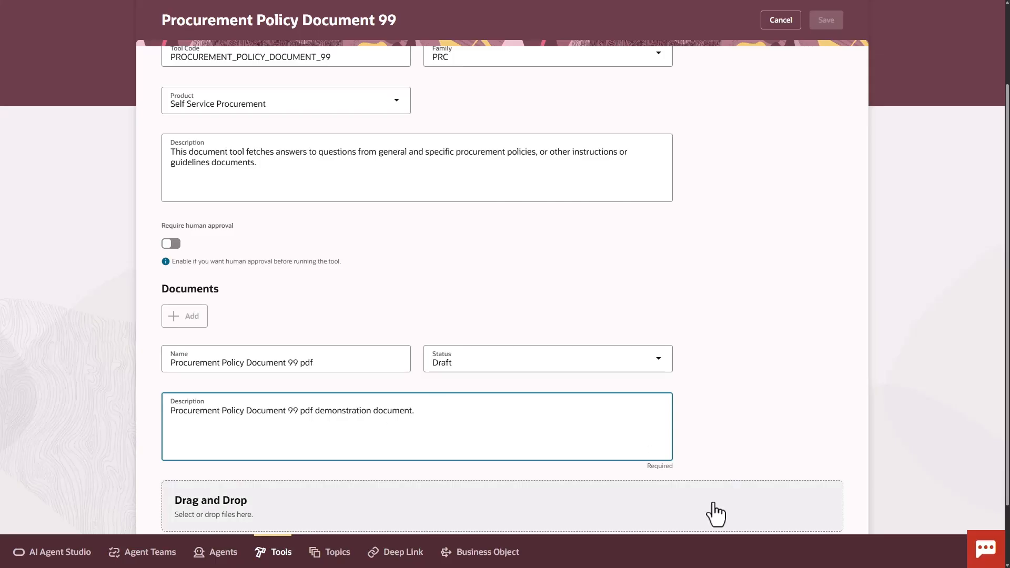
Attach the file GSE_AIAgent_Procurement_Policy.pdf to the document, and save both the document and the tool.
scroll(712, 512, "down", 2)
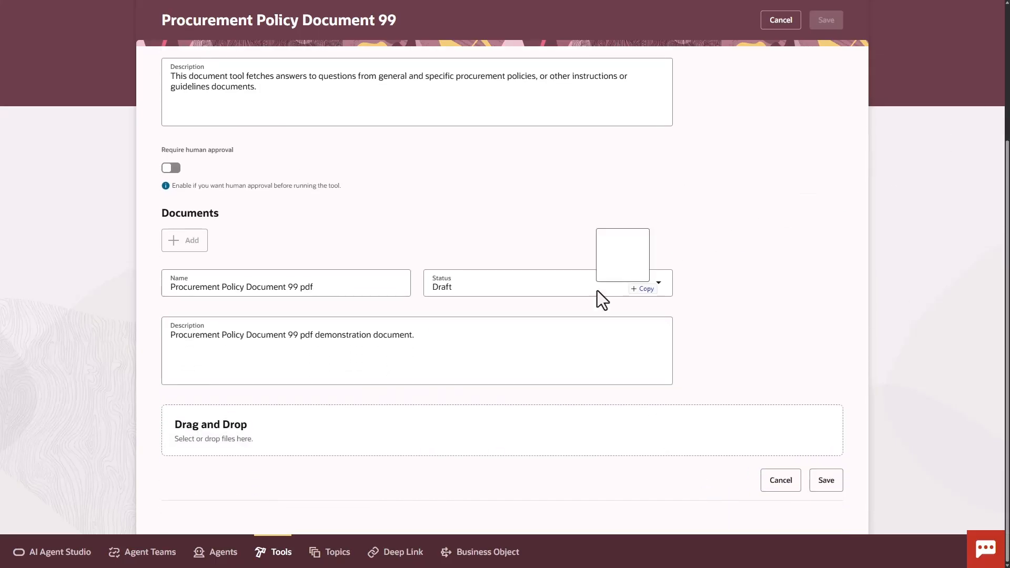
left_click_drag(596, 300, 360, 437)
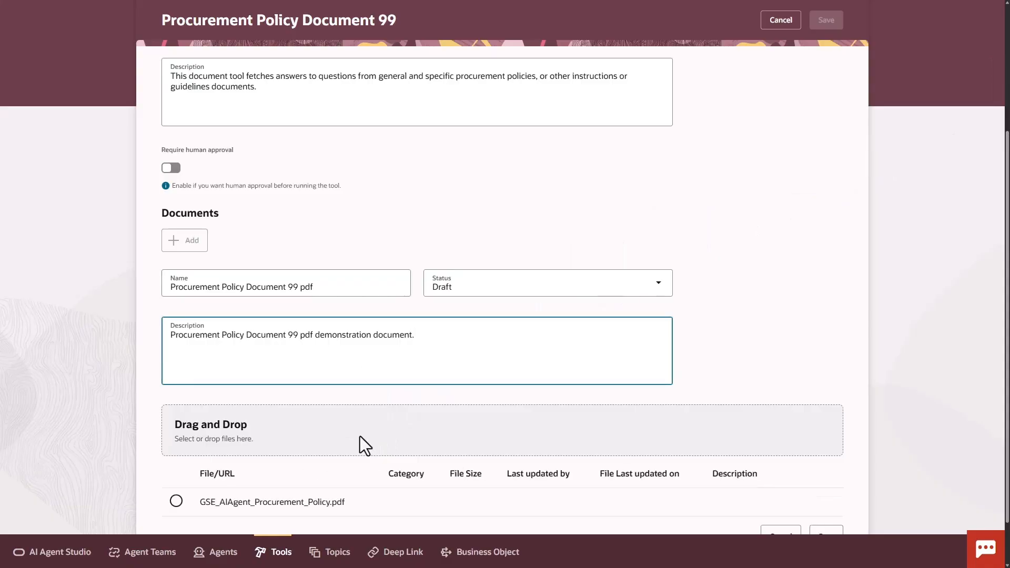
scroll(836, 358, "down", 2)
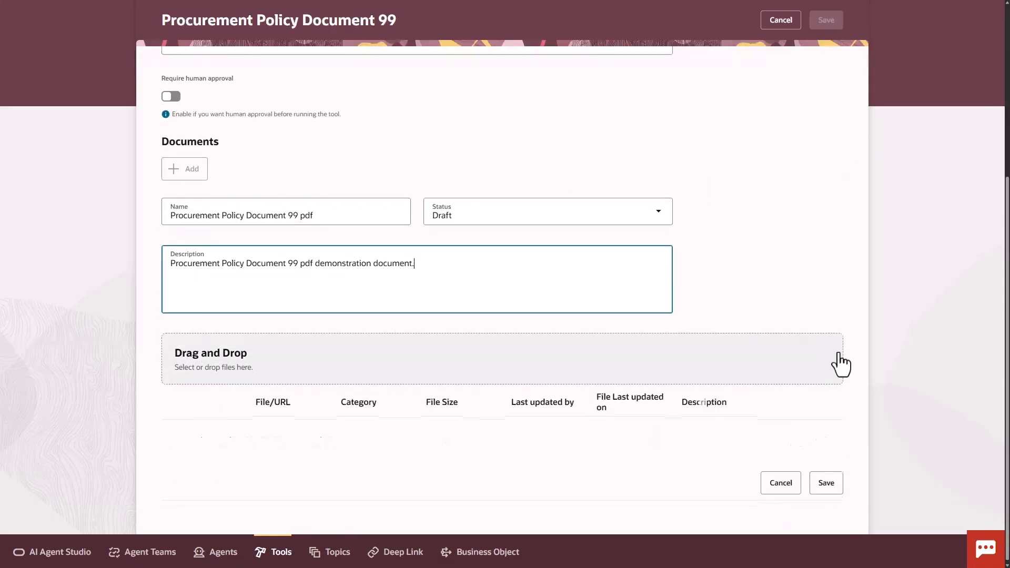
left_click(825, 481)
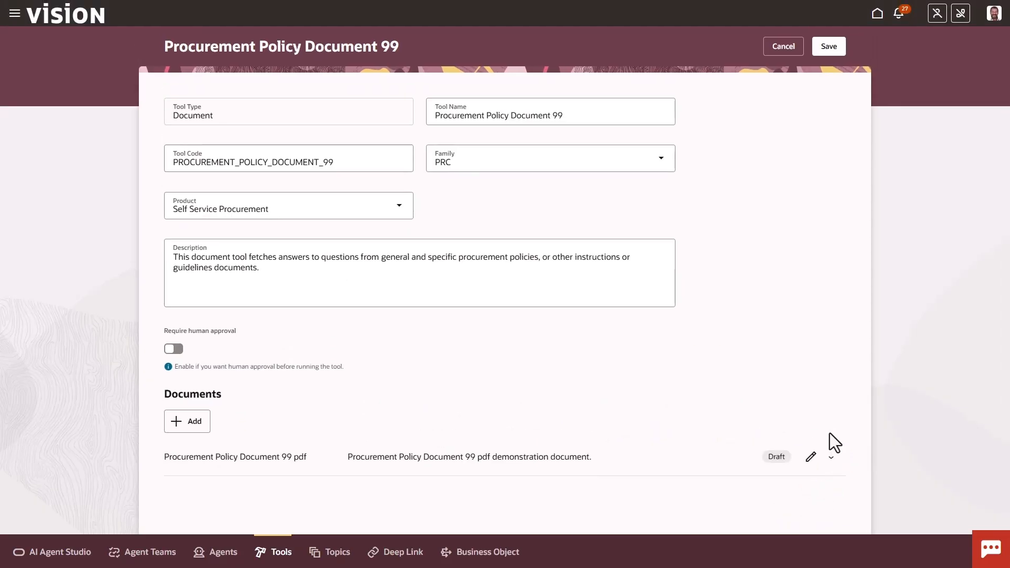
left_click(829, 48)
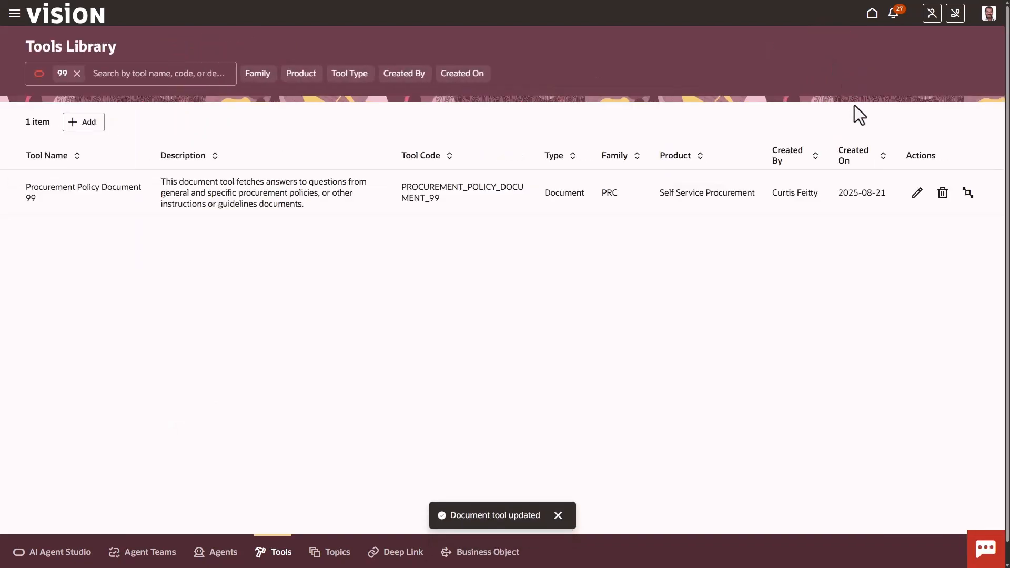
Reopen the Procurement Policy Document 99 tool, set its document's status to Ready to publish and save the changes.
left_click(914, 192)
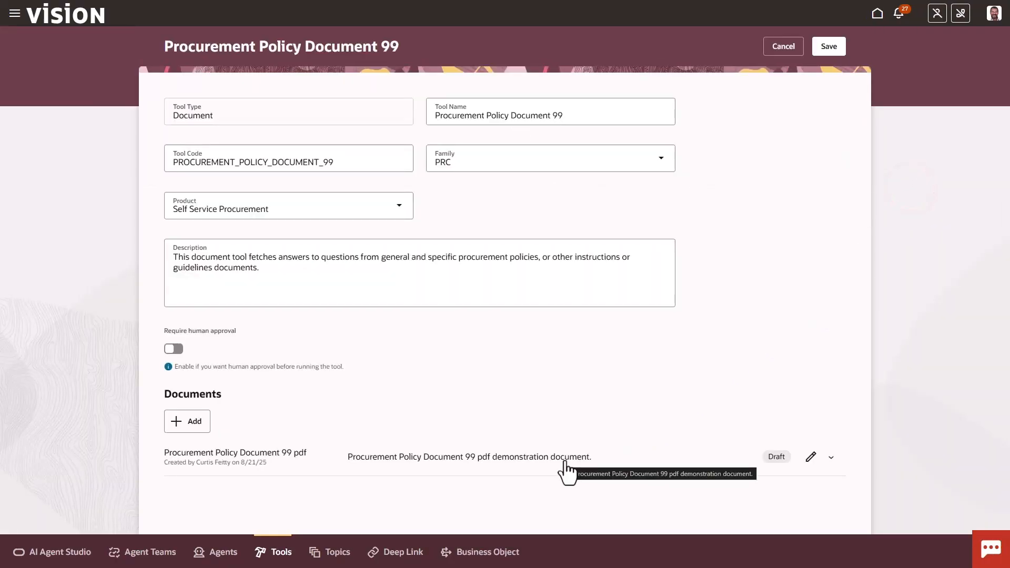
left_click(808, 457)
left_click(625, 463)
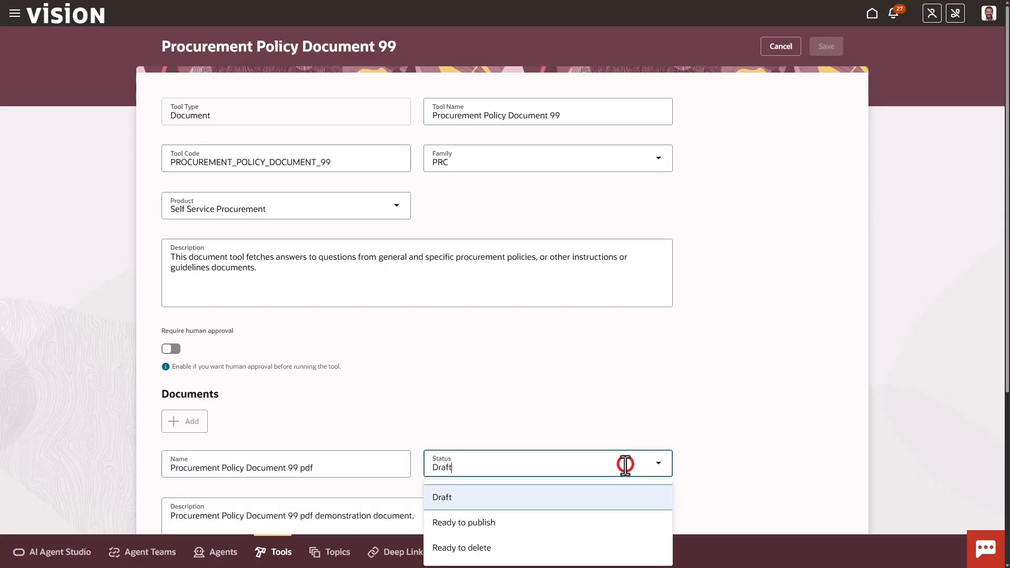
left_click(554, 515)
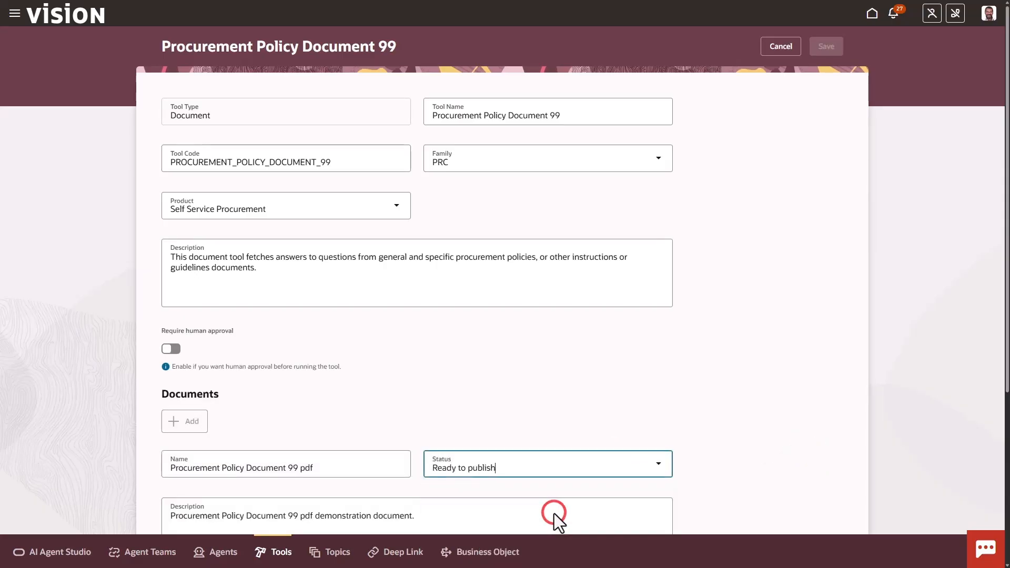
scroll(821, 451, "down", 4)
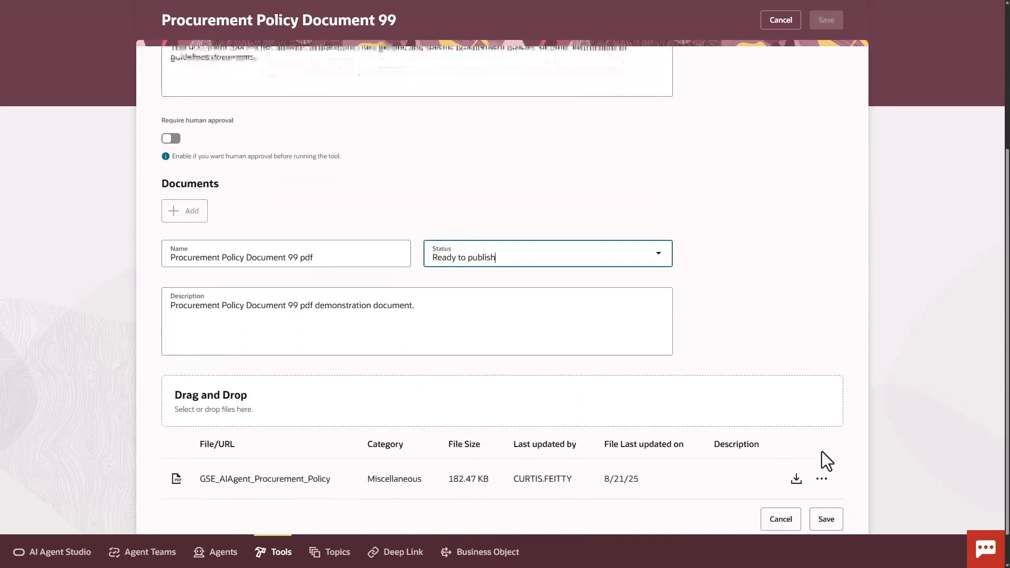
left_click(822, 517)
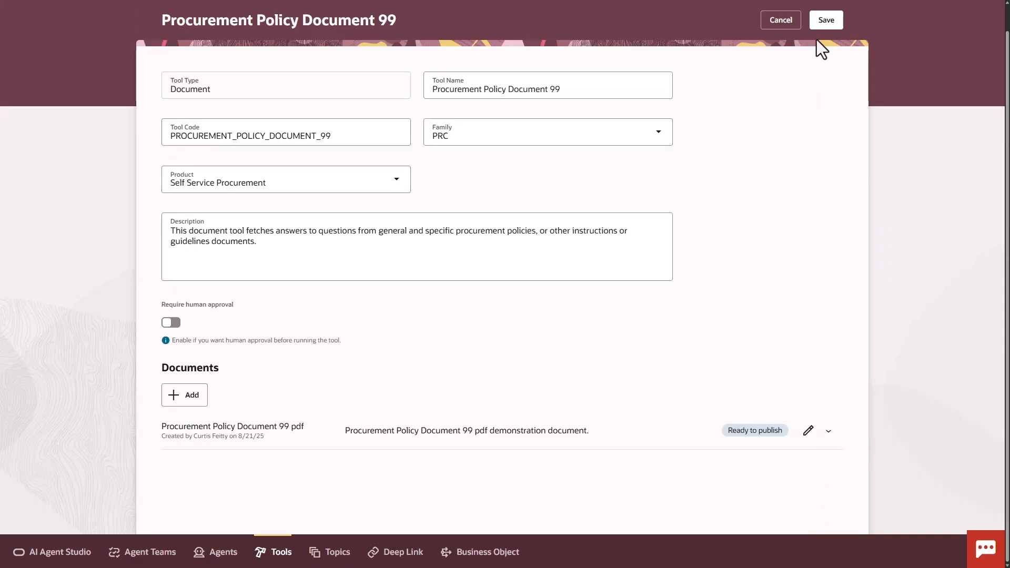
left_click(818, 26)
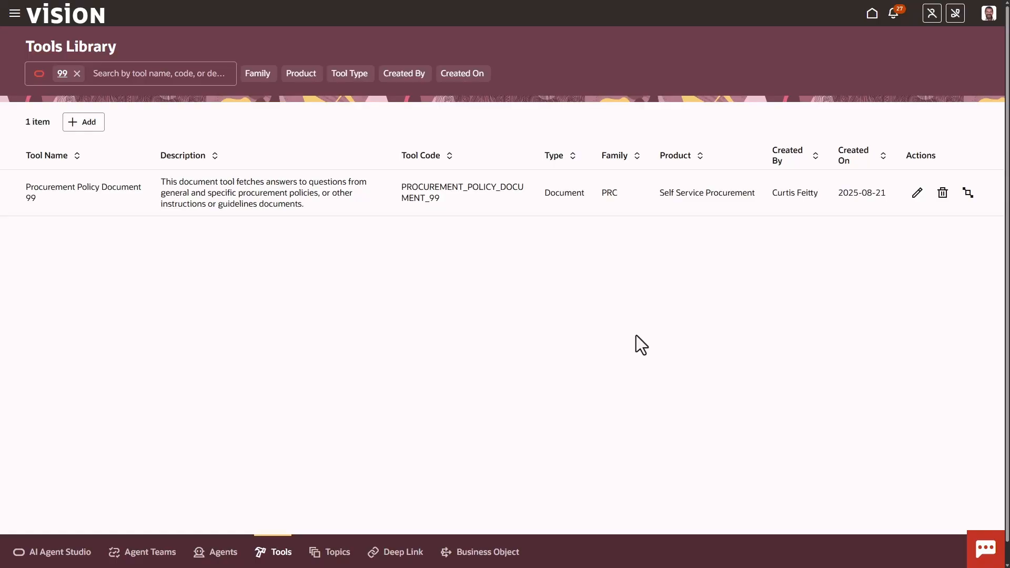
Go to the Scheduled Processes overview.
left_click(15, 13)
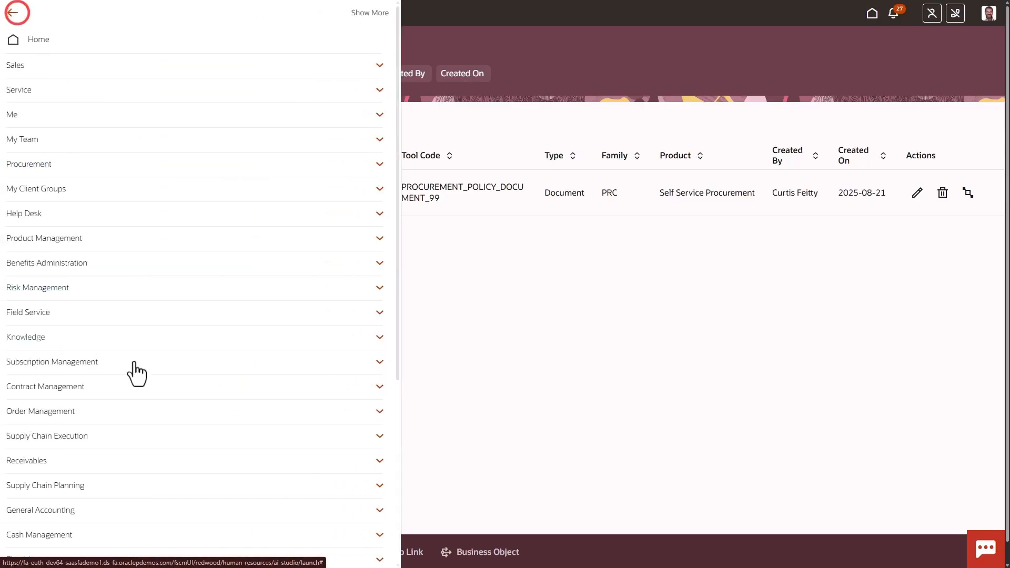
scroll(138, 399, "down", 1)
scroll(140, 415, "down", 4)
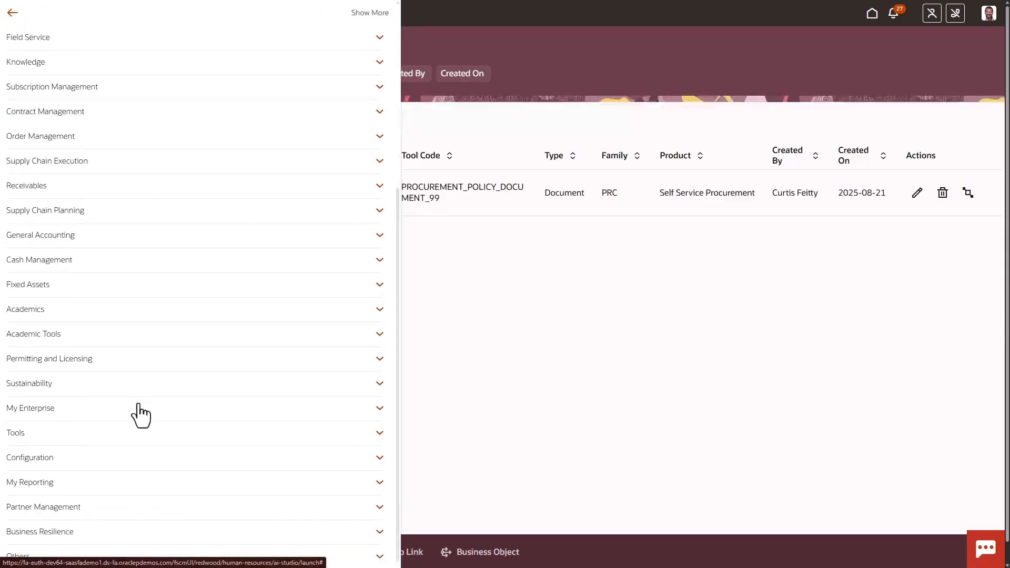
left_click(102, 433)
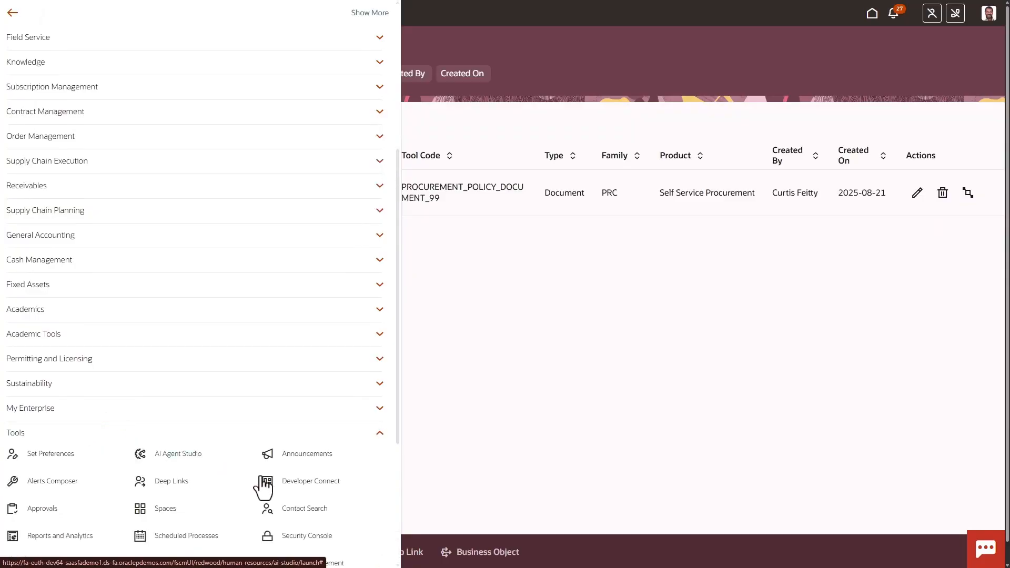
scroll(263, 487, "down", 2)
left_click(184, 432)
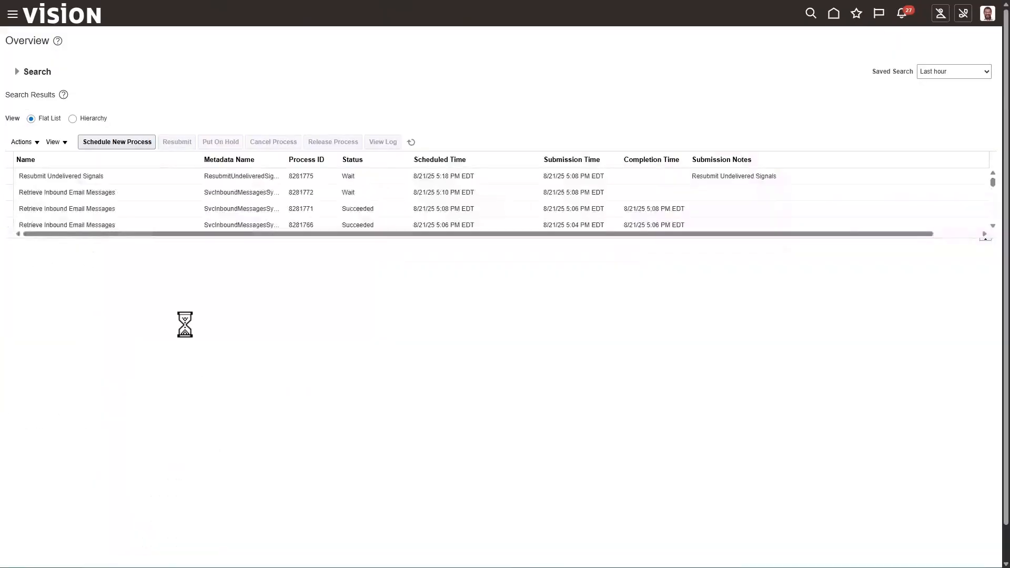
Schedule a new job named "Process Agent Documents" and submit it.
left_click(111, 142)
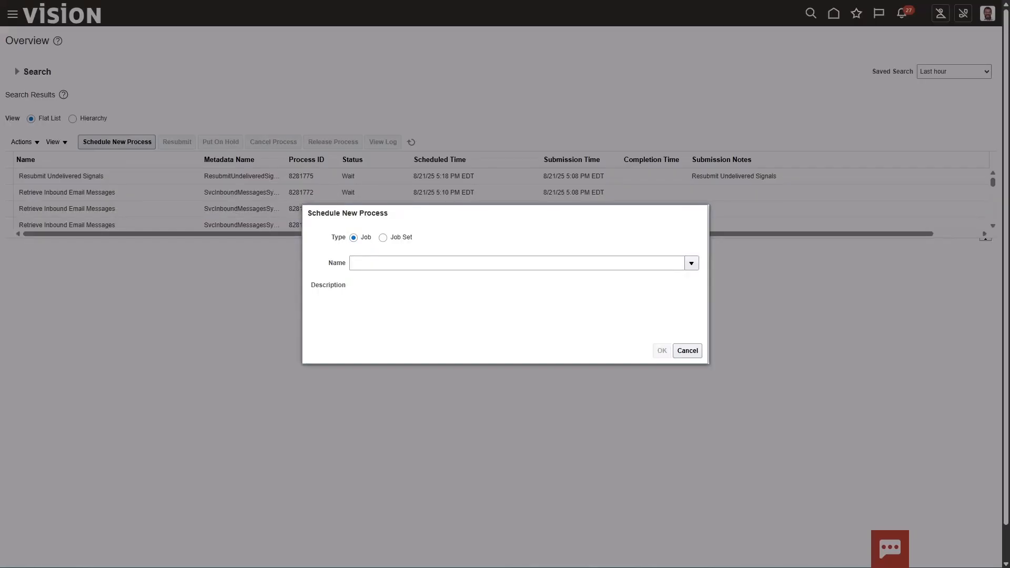
left_click(559, 262)
type("Process Agent Documents")
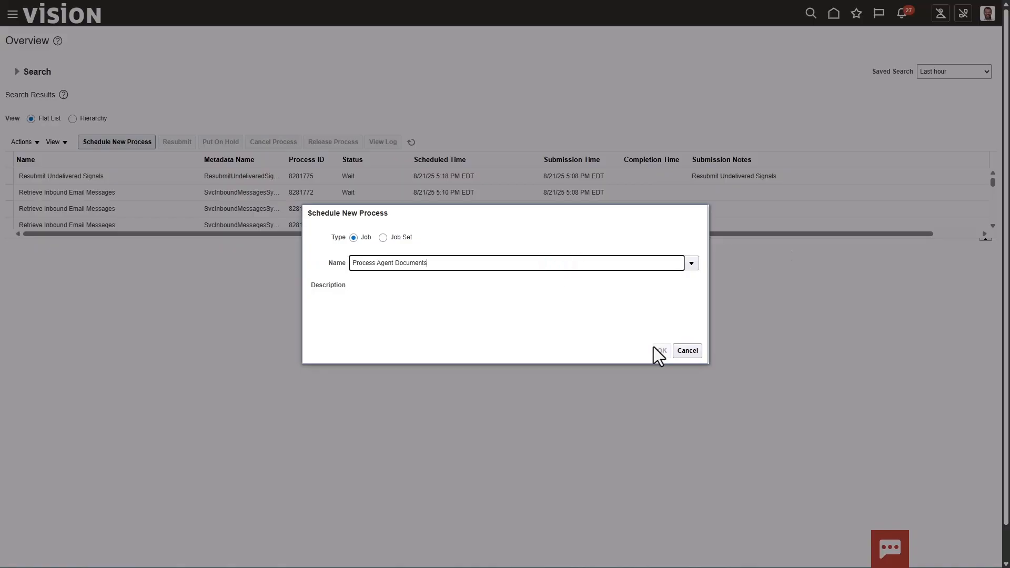
key("Tab")
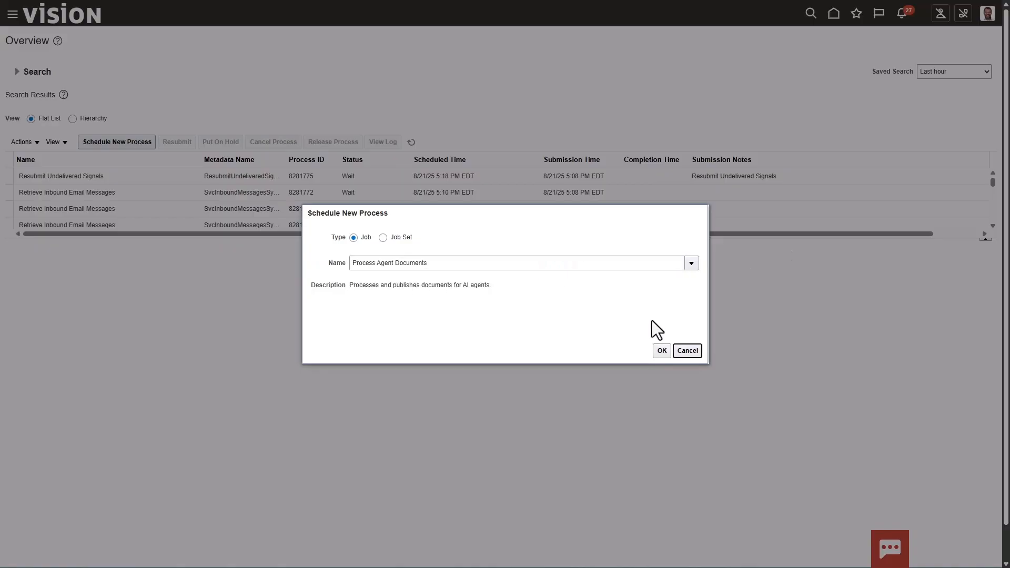
left_click(660, 350)
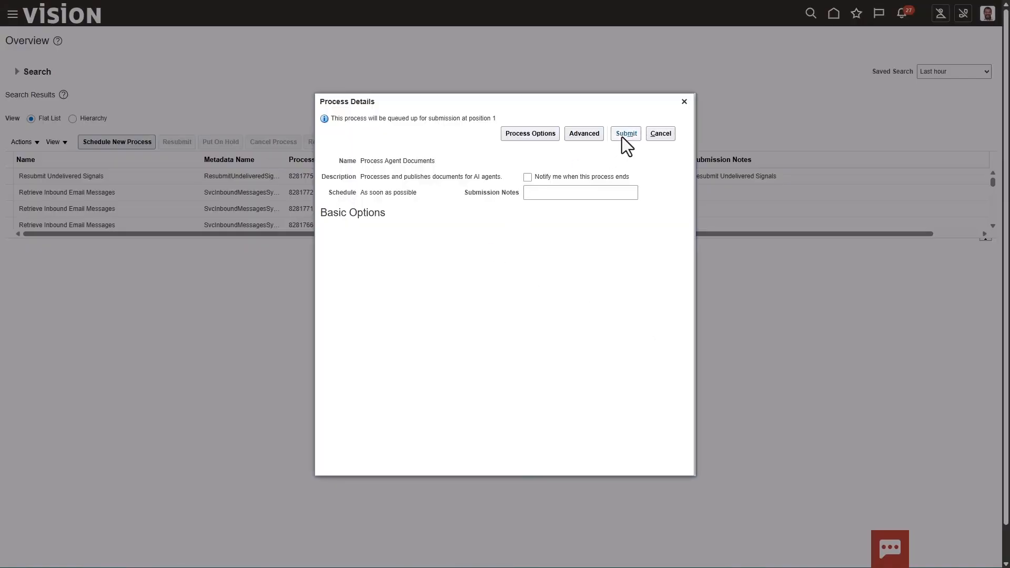
left_click(621, 137)
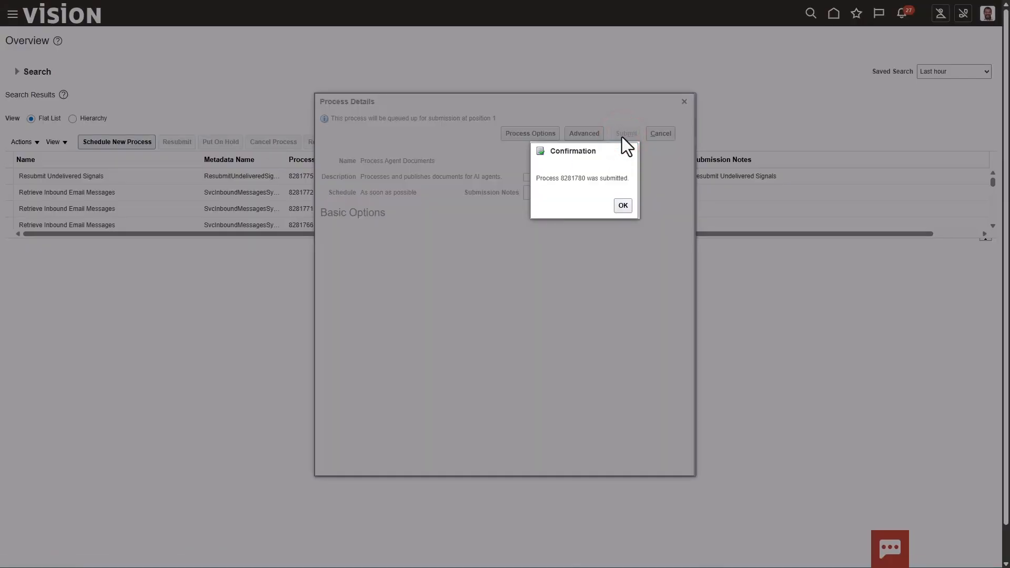
left_click(621, 204)
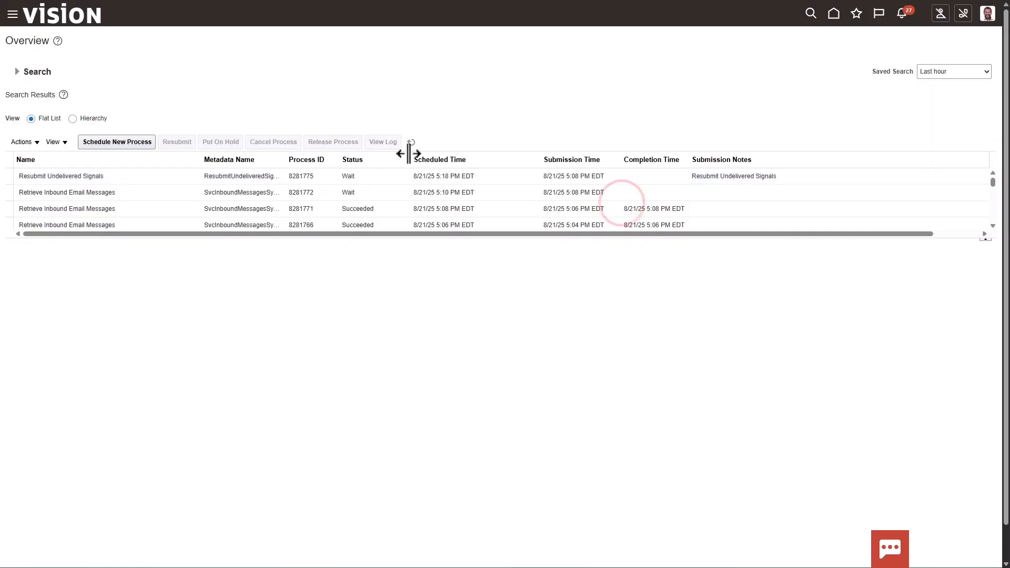
Refresh the process list and check the status and details of the Process Agent Documents job.
left_click(413, 142)
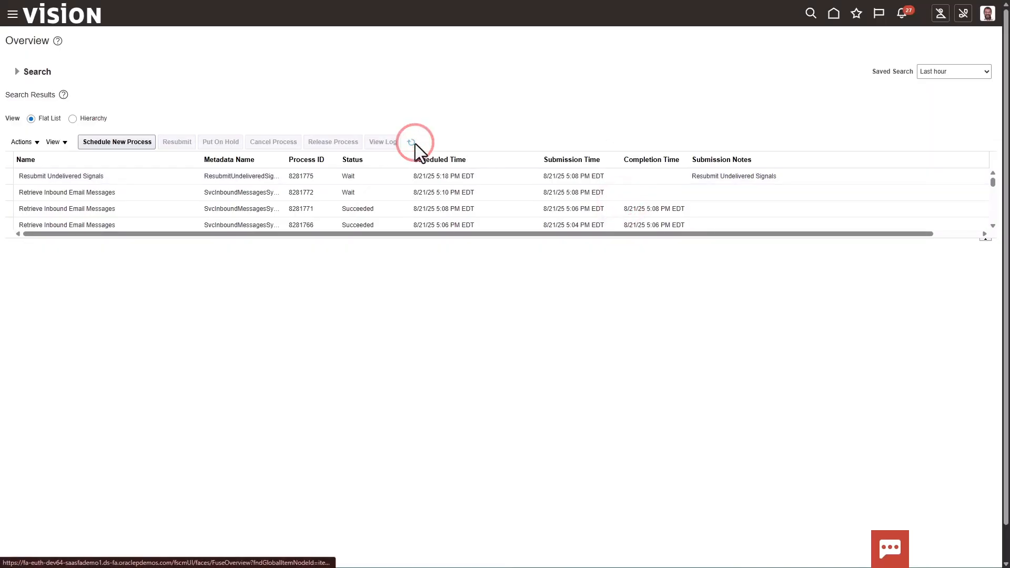
left_click(369, 171)
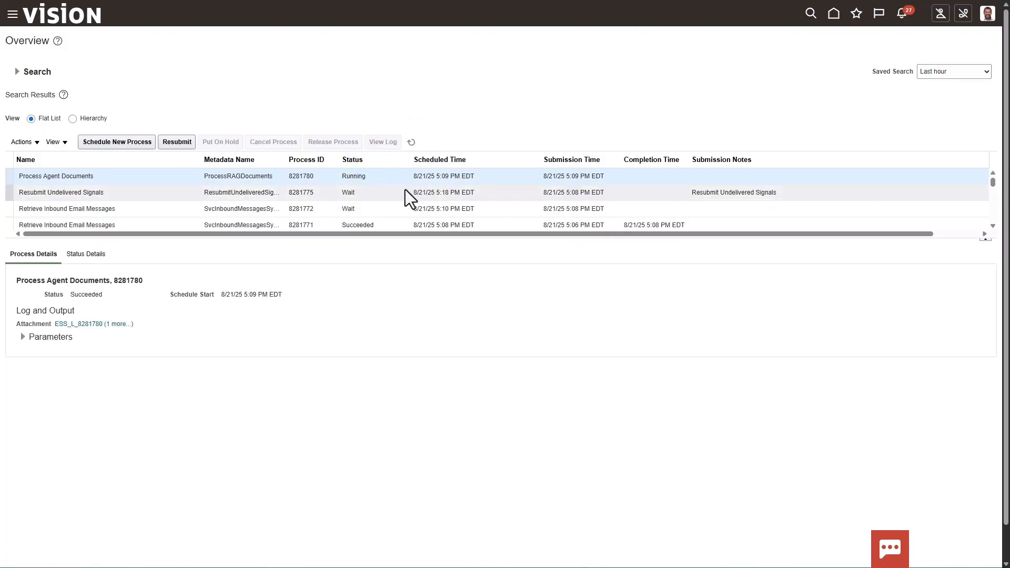
Refresh the scheduled processes again and select the Process Agent Documents job to check whether it has completed.
left_click(387, 176)
left_click(412, 143)
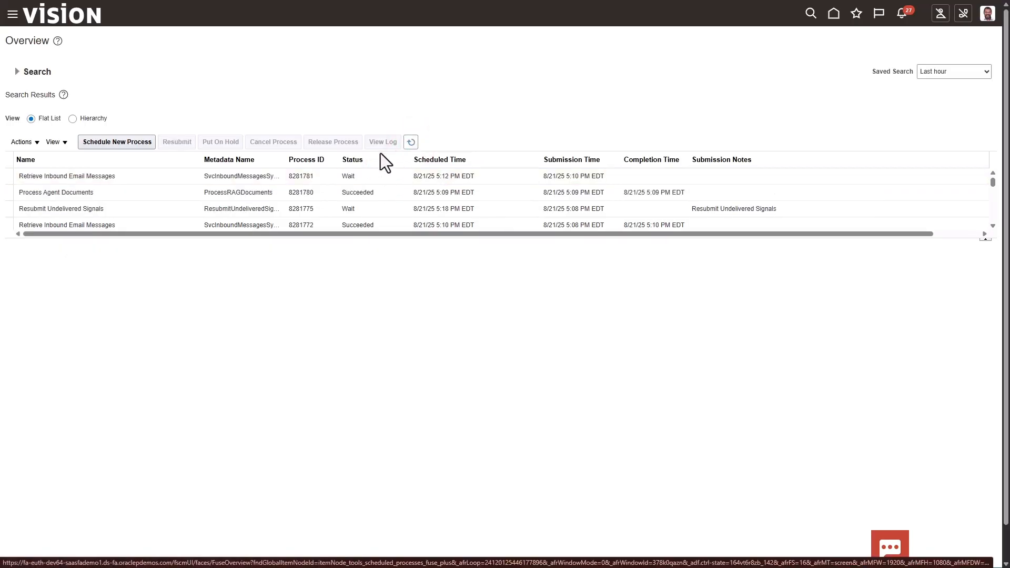
left_click(340, 191)
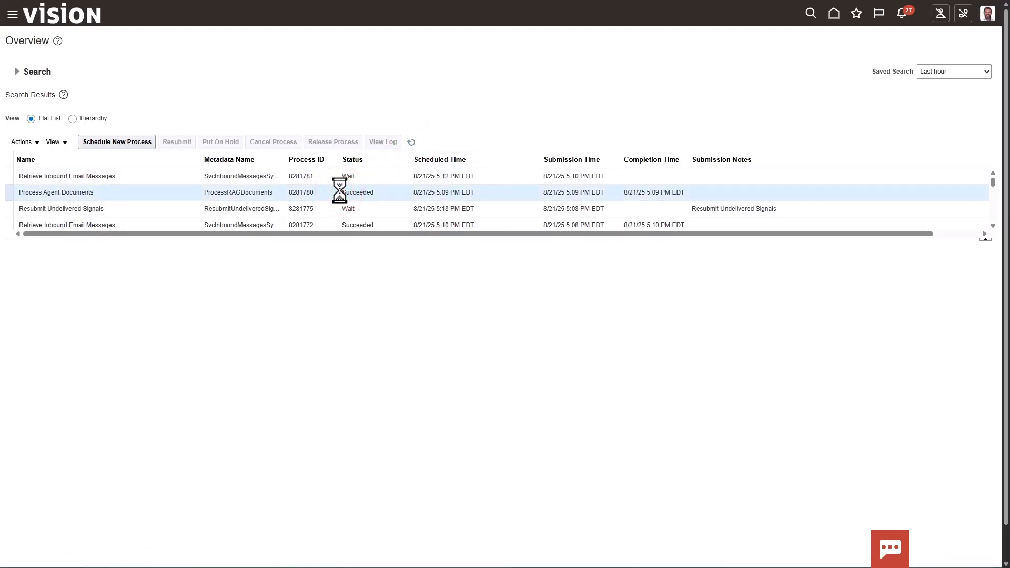
Return to AI Agent Studio and open its Tools Library.
left_click(13, 14)
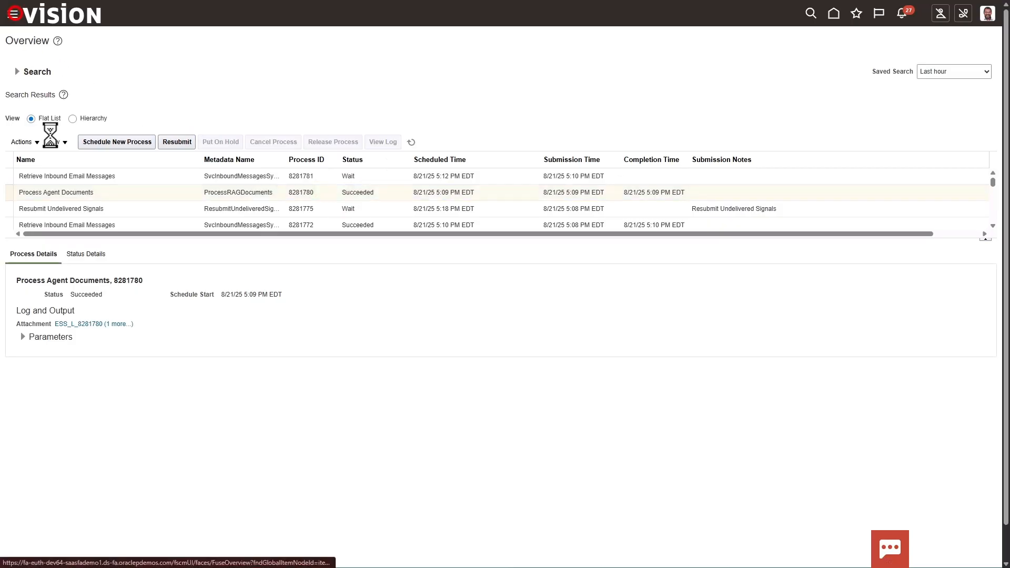
scroll(164, 421, "down", 5)
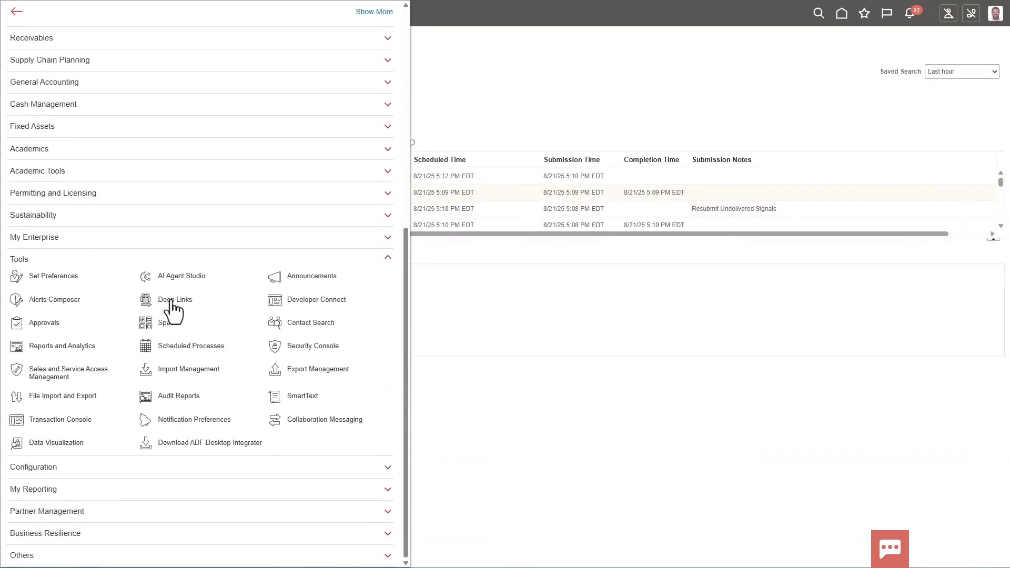
left_click(176, 277)
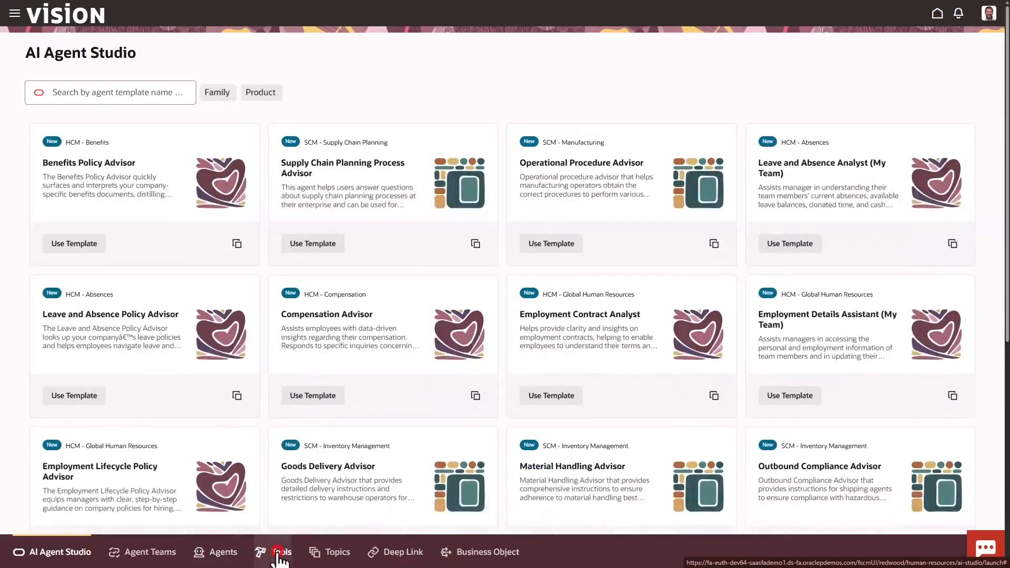
left_click(277, 551)
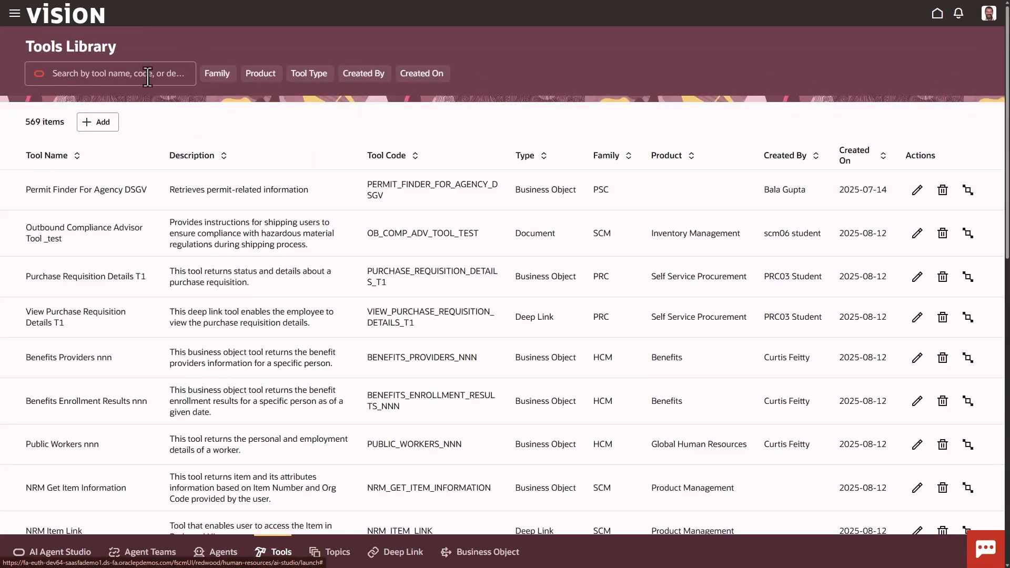
Search the tools for "99", open Procurement Policy Document 99 to check its document's status, and save the tool.
left_click(147, 76)
type("99")
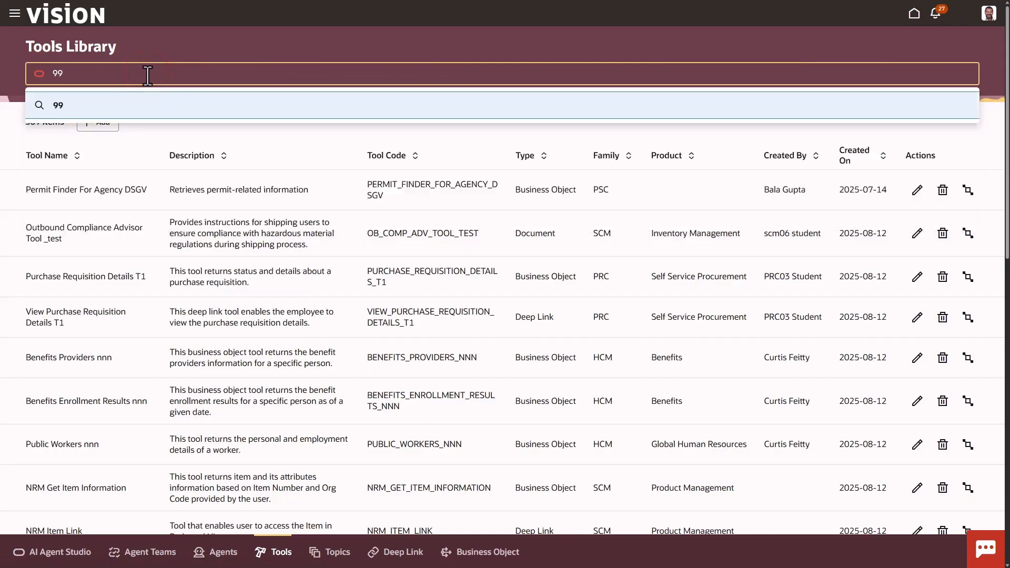
key("Return")
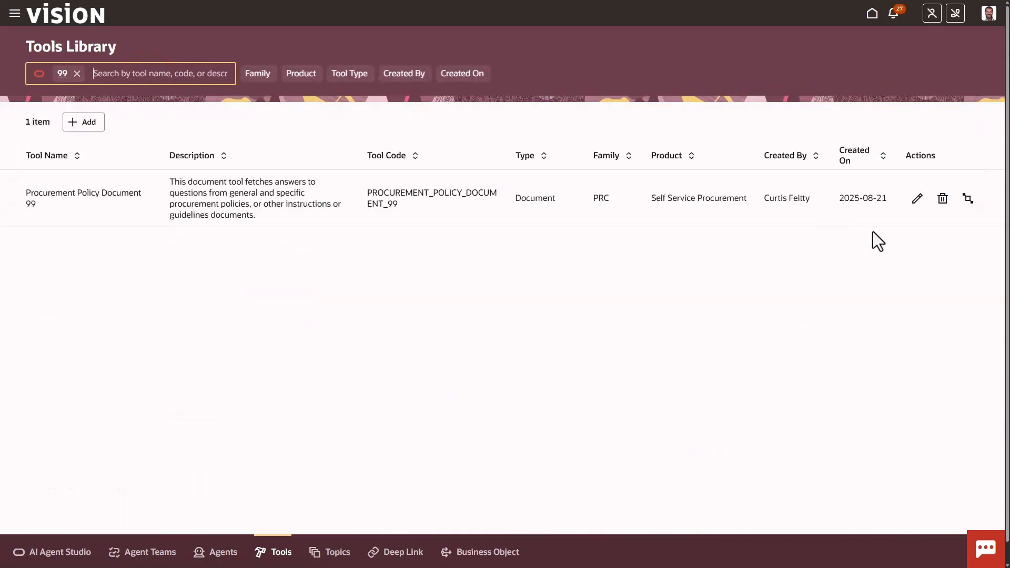
left_click(915, 201)
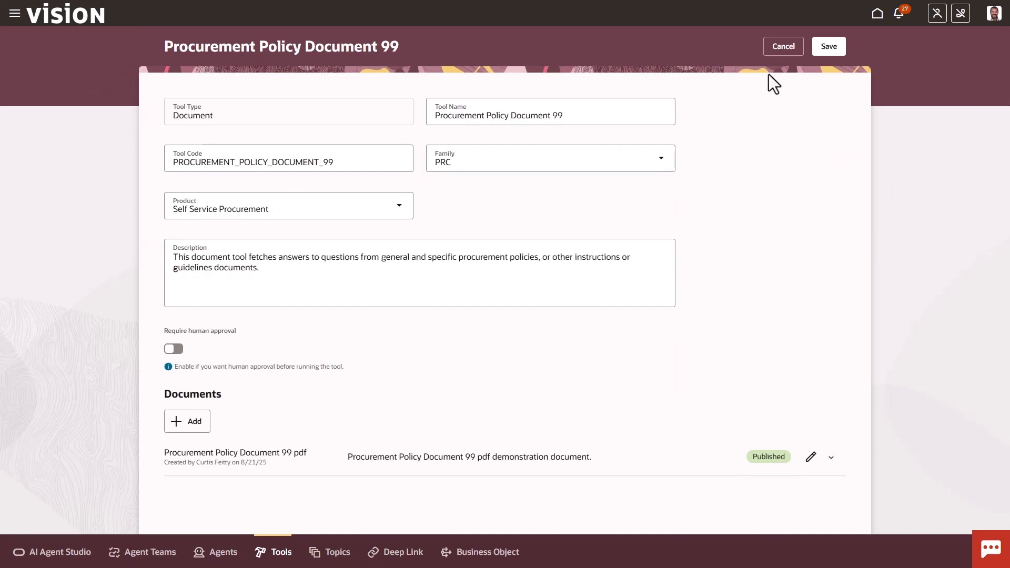
left_click(822, 59)
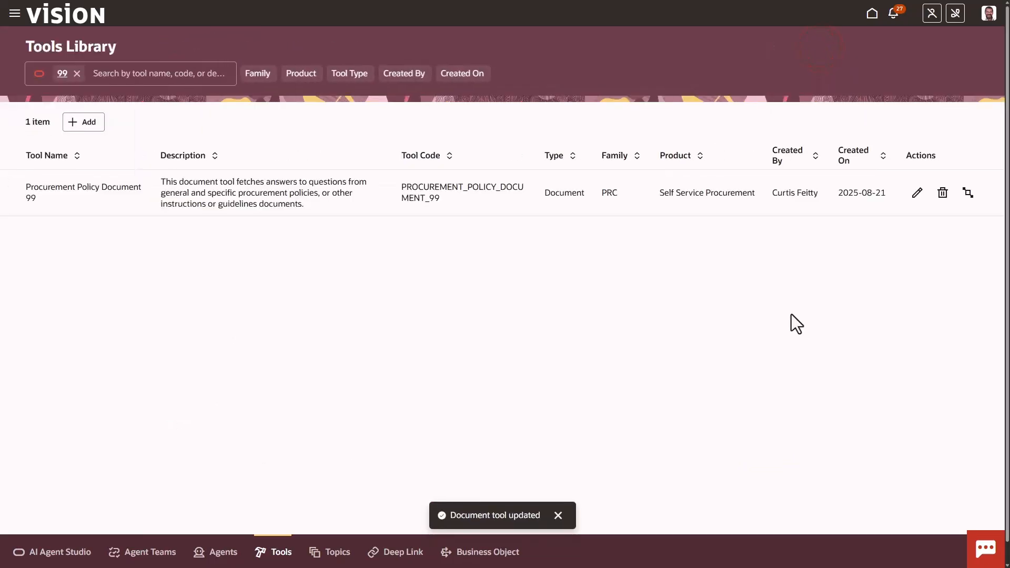
Check the published and draft agent teams, and open the draft Procurement Policy Advisor 99 team for editing.
left_click(150, 550)
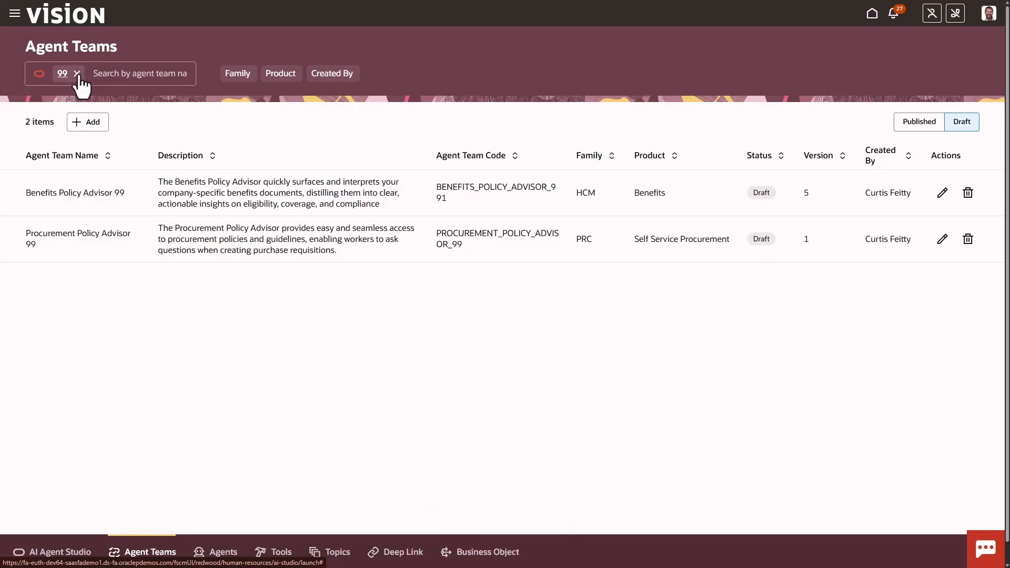
left_click(921, 123)
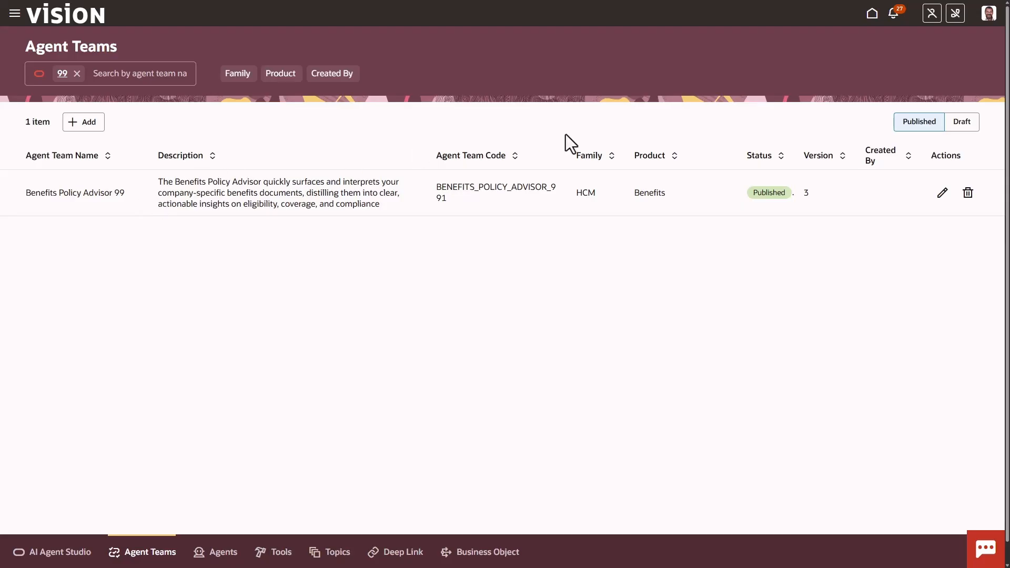
left_click(963, 122)
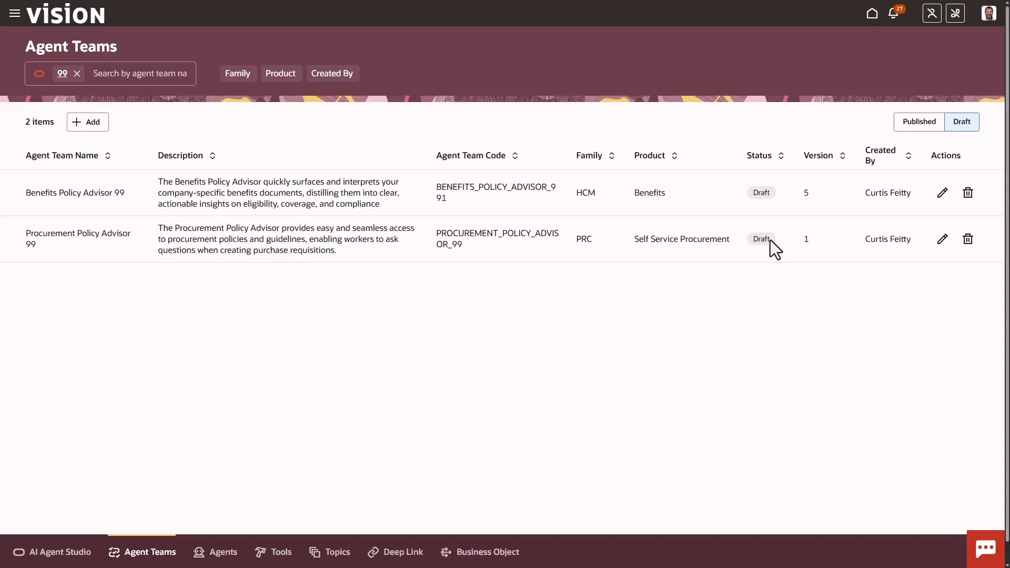
left_click(934, 245)
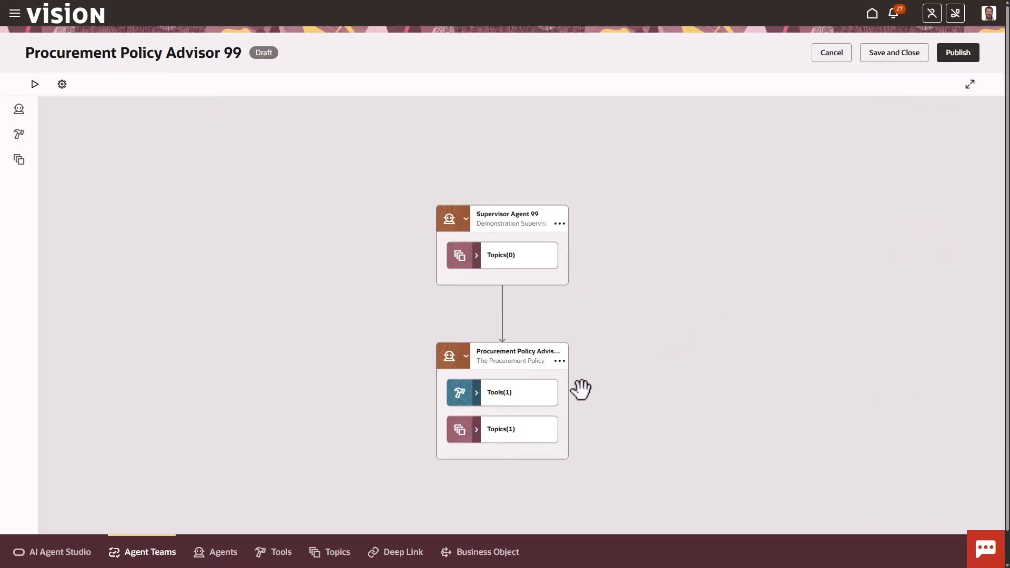
Expand the Procurement Policy Advisor 99 agent's tools, view the details of its document tool and close them.
left_click(475, 393)
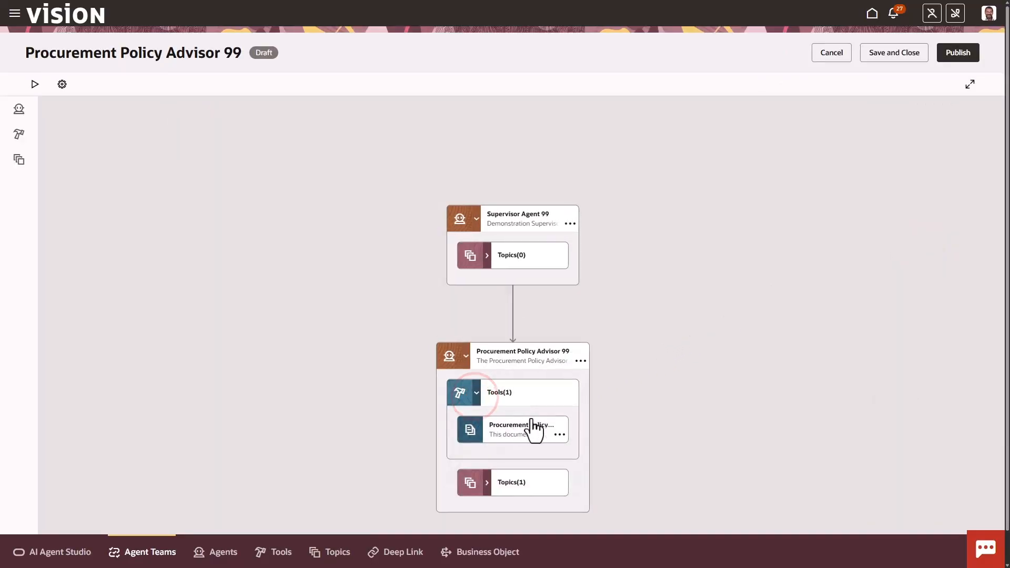
left_click(559, 434)
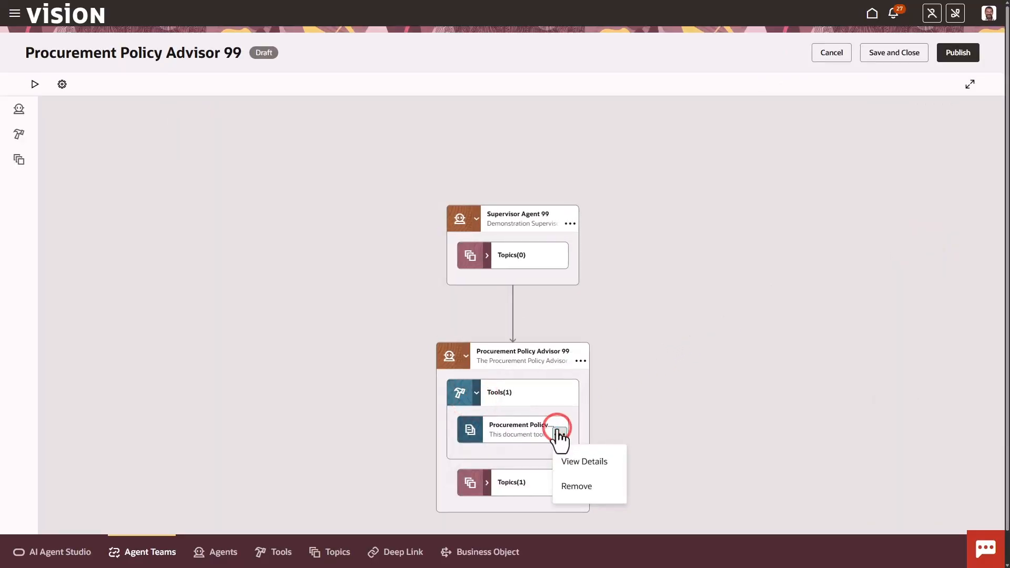
left_click(584, 462)
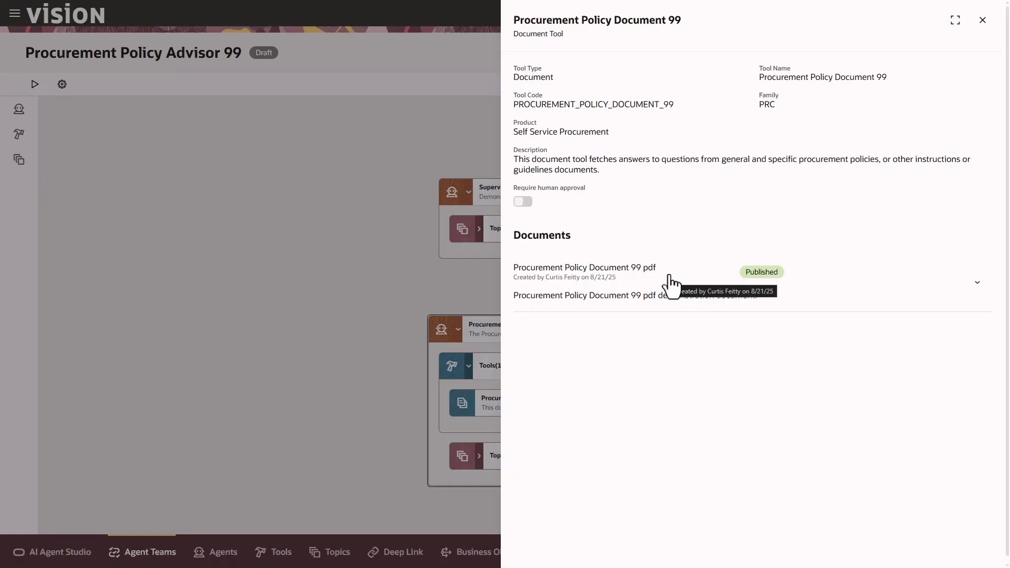
left_click(981, 21)
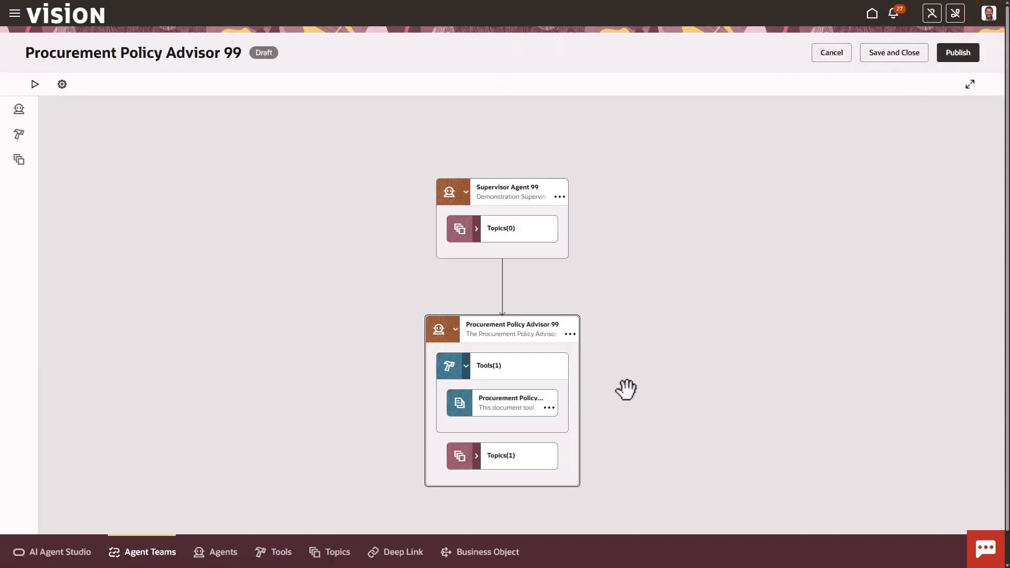
Expand the Procurement Policy Advisor 99 agent's topics, review the Procurement Policy 99 topic's details and close them.
left_click(475, 455)
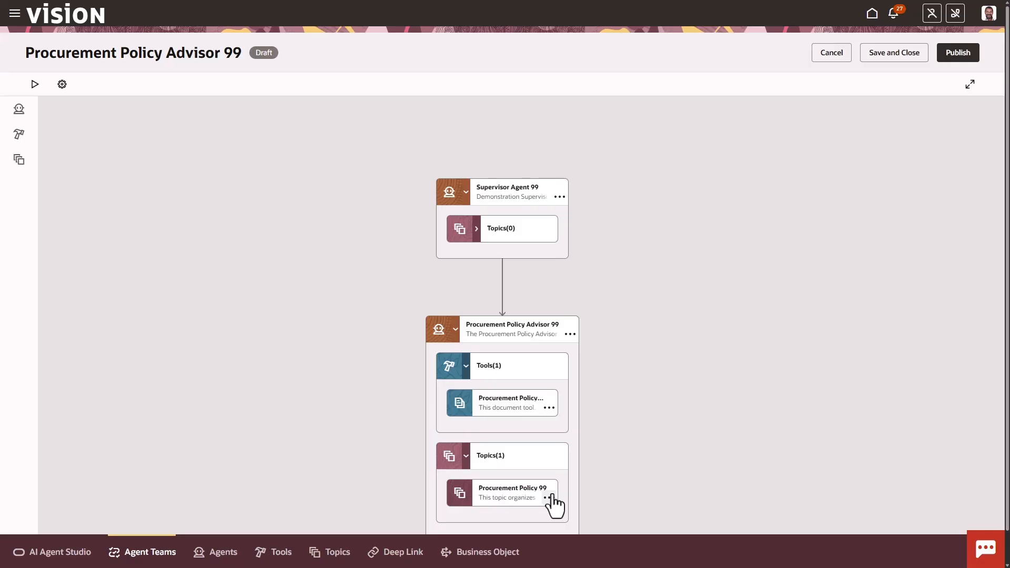
left_click(550, 496)
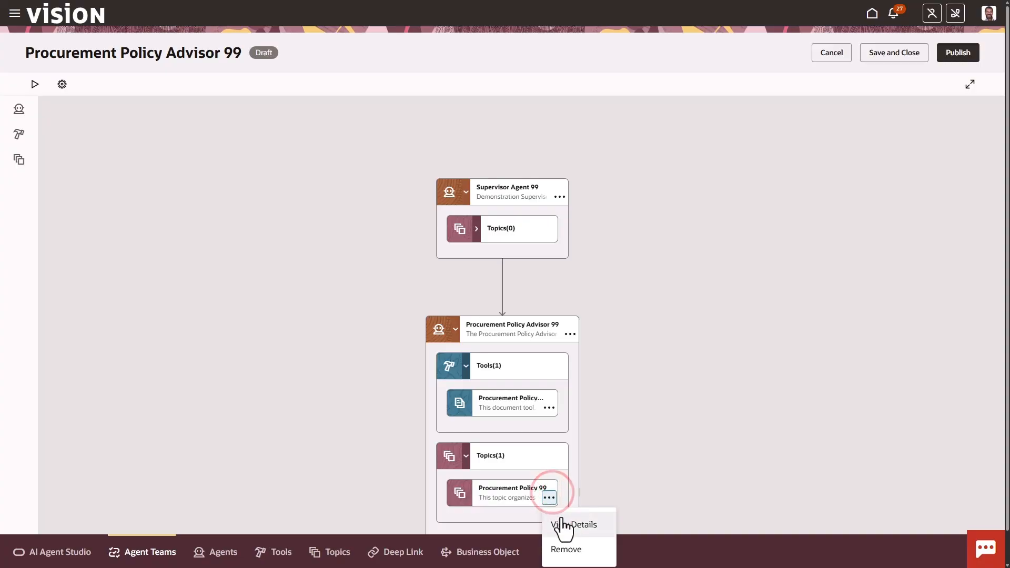
left_click(563, 522)
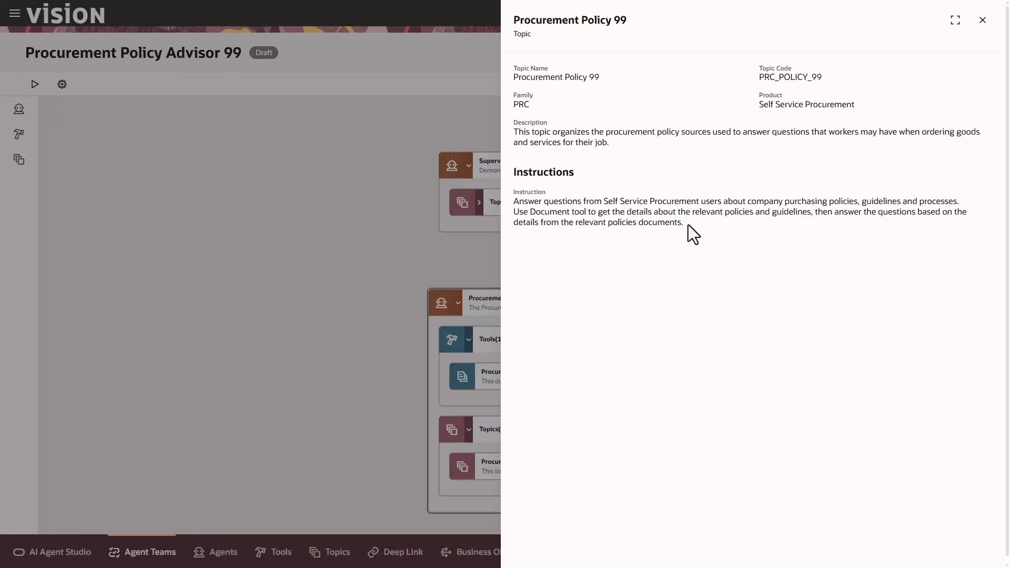
left_click(981, 21)
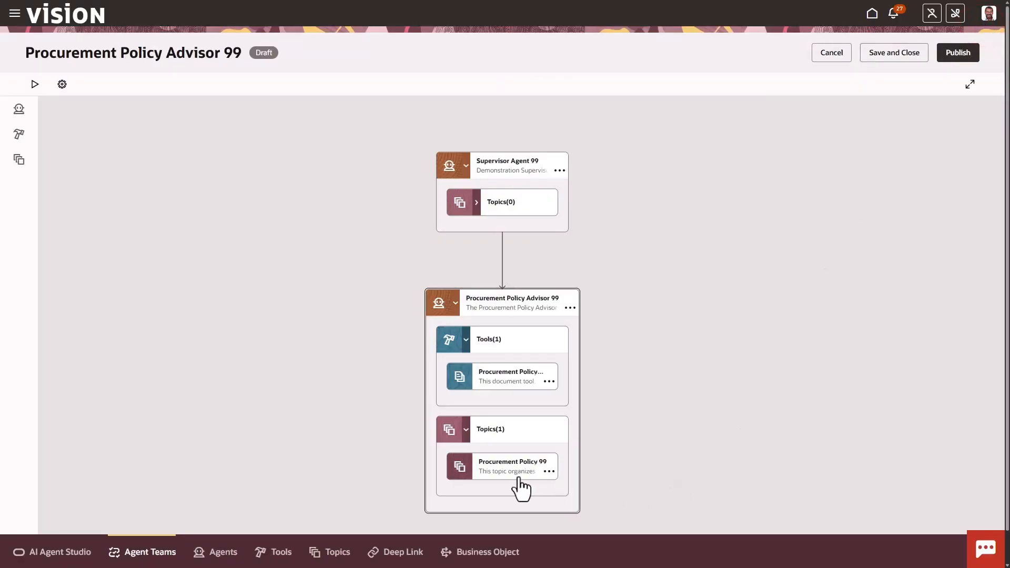
List the topics available for the Procurement Policy Advisor 99 agent and filter them by the PRC family.
left_click(509, 433)
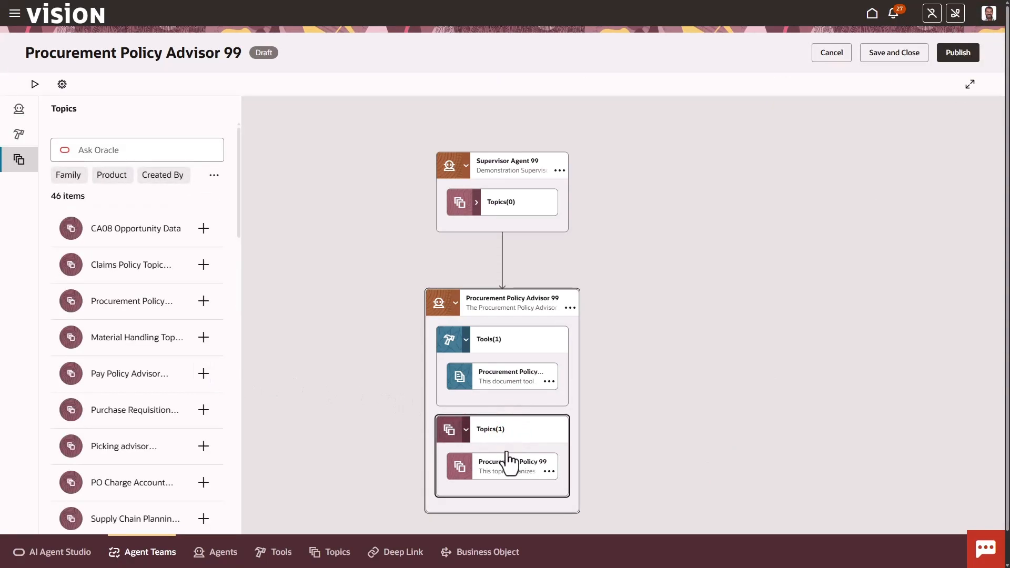
left_click(67, 174)
left_click(64, 172)
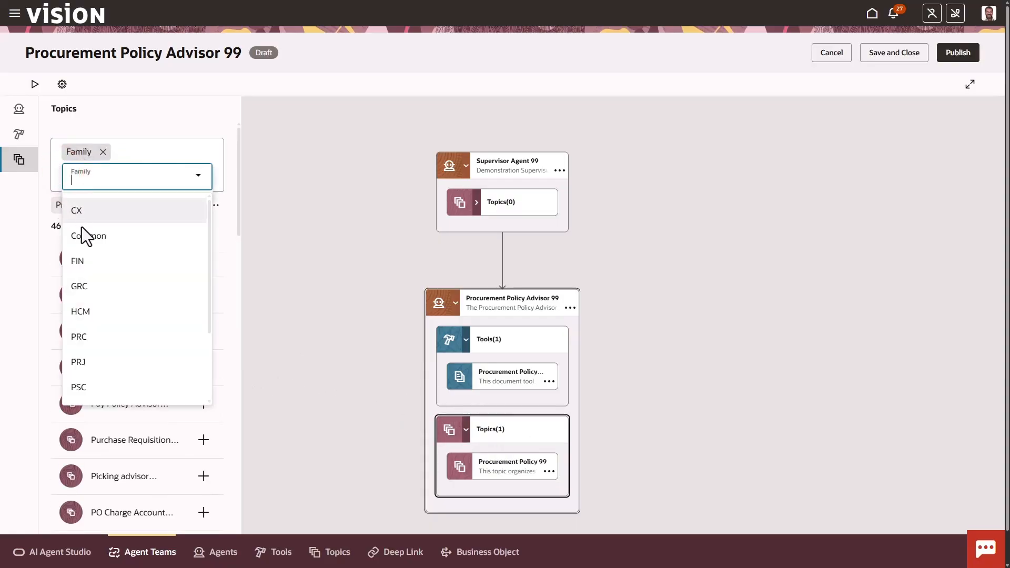
left_click(84, 335)
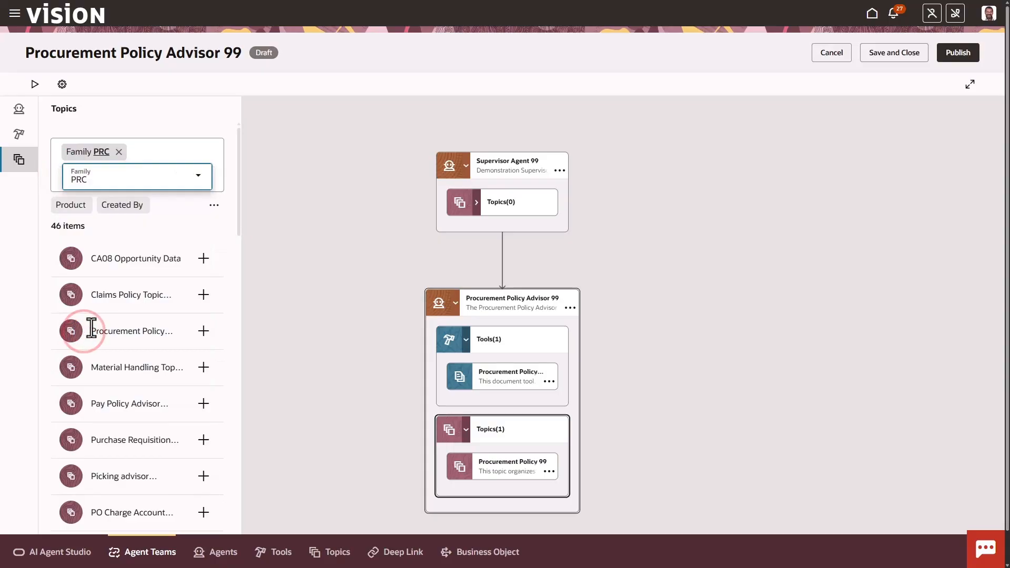
left_click(152, 150)
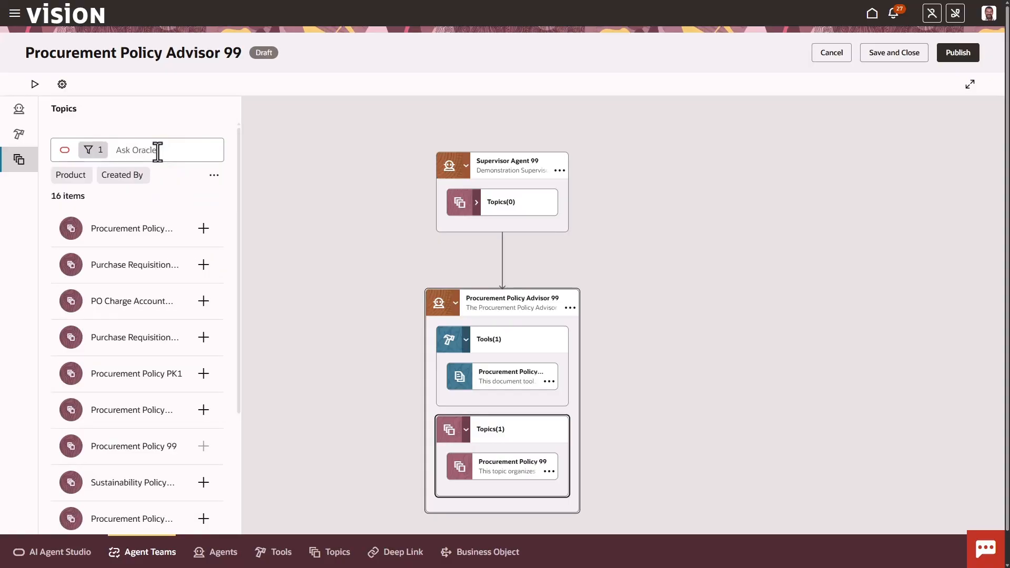
Add the PO Charge Account Advisor topic to the Procurement Policy Advisor 99 agent, and save and close the team.
left_click(158, 296)
left_click(205, 301)
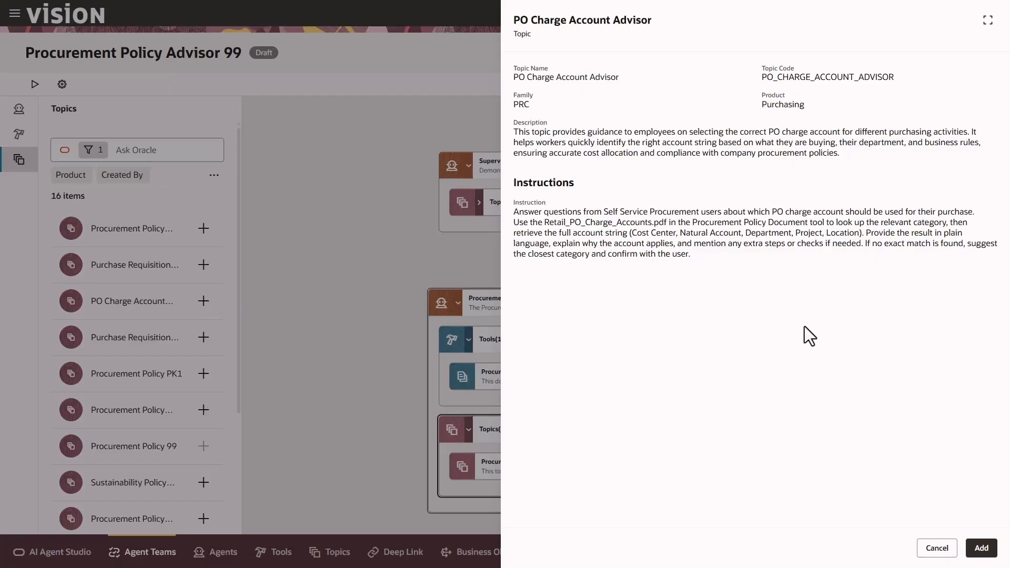
left_click(983, 547)
left_click(981, 548)
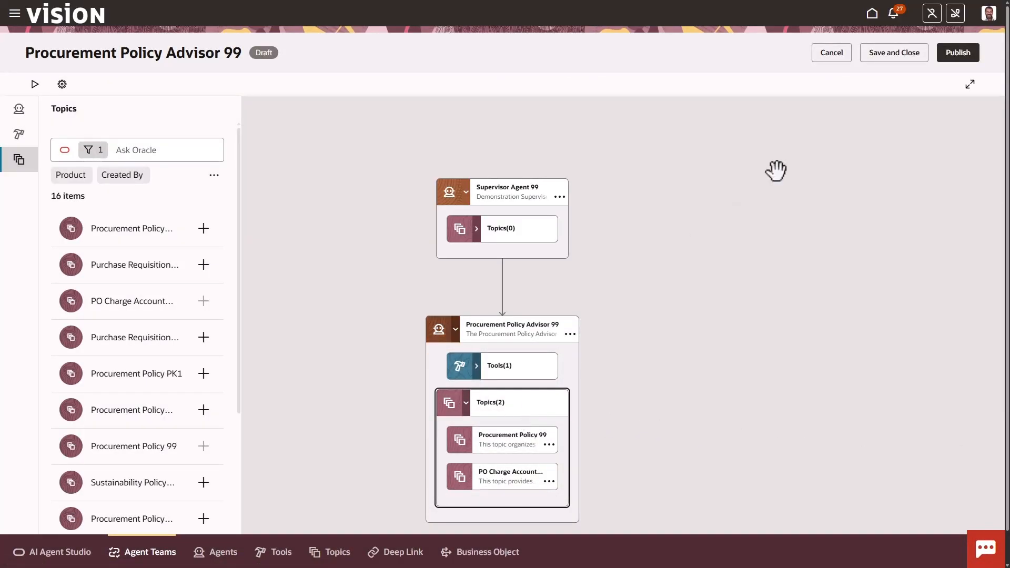
left_click(894, 59)
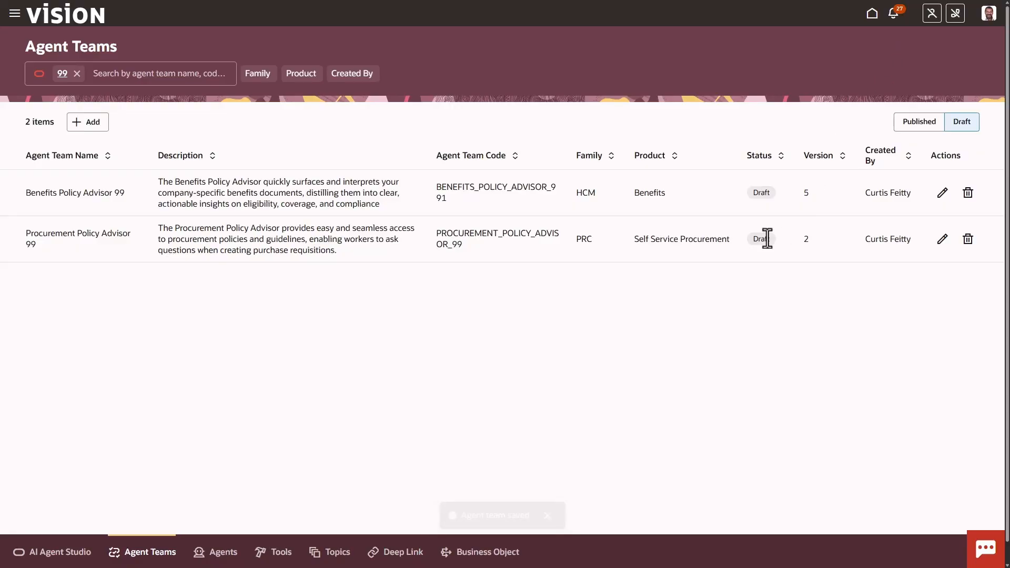
Reopen the Procurement Policy Advisor 99 draft, start its test chat and enter the question "What are the Laptop purchasing policies?".
left_click(945, 240)
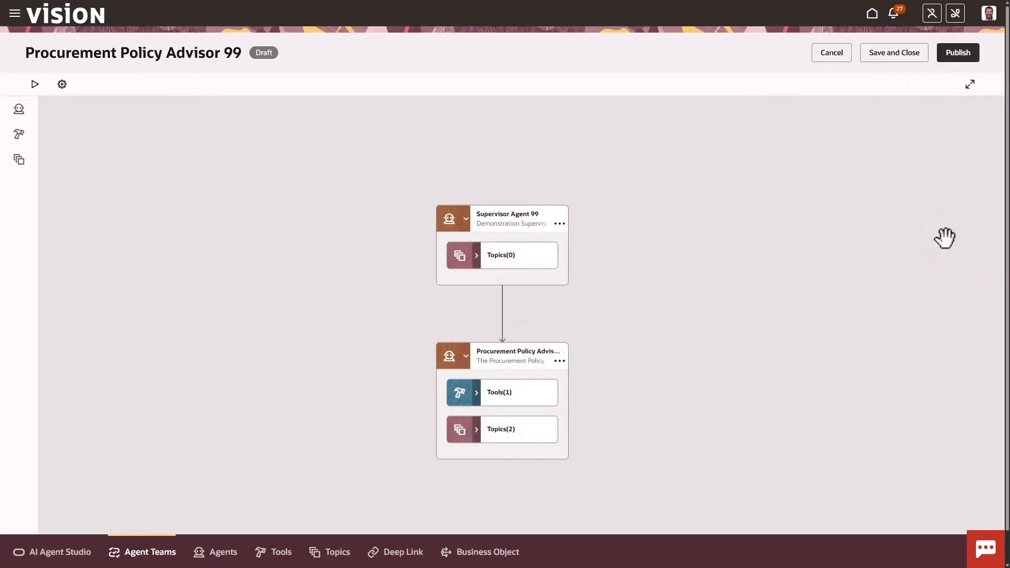
left_click(35, 85)
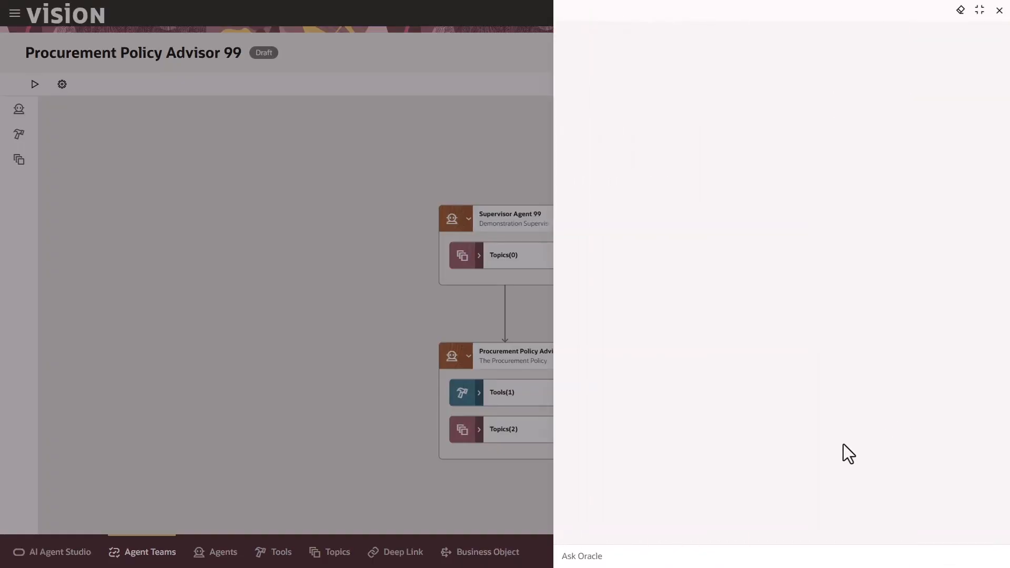
left_click(639, 556)
type("What are the Laptop purchasing policies?")
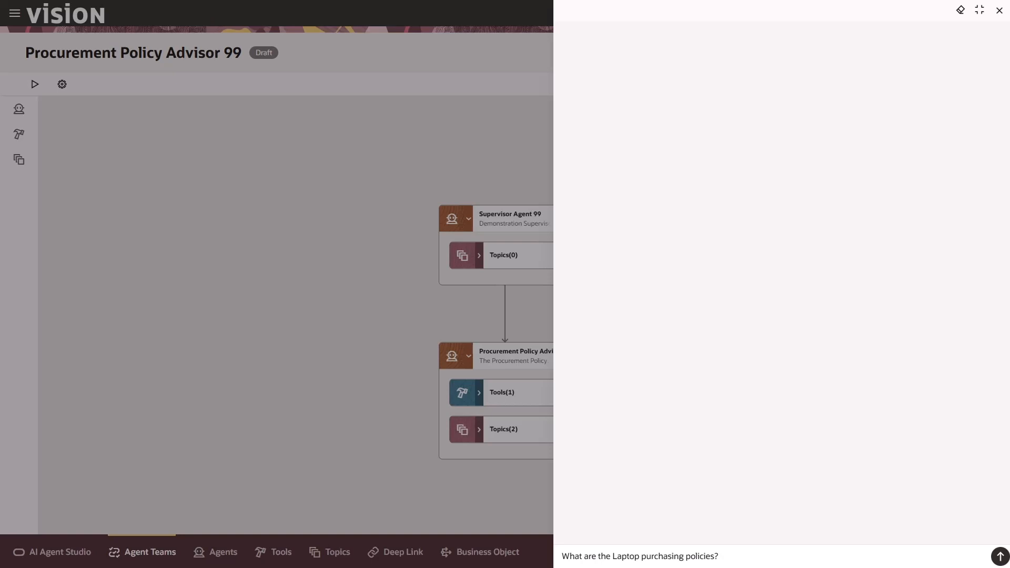
Bring up the Procurement Policy PDF, examine its laptop and pricing sections at a larger size, and minimize the document window.
left_click_drag(1009, 13, 488, 1)
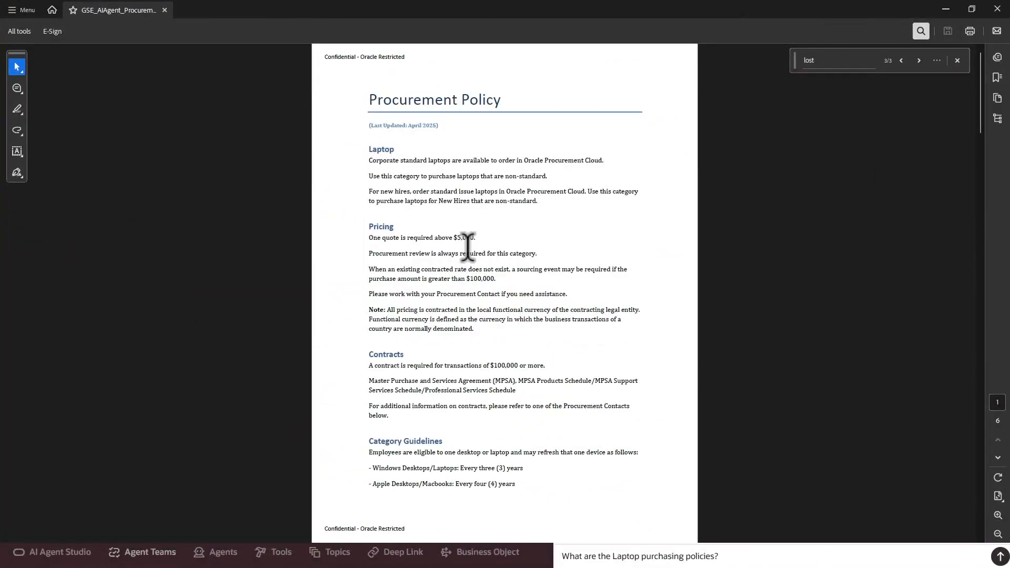
scroll(467, 246, "up", 2)
scroll(467, 246, "up", 1)
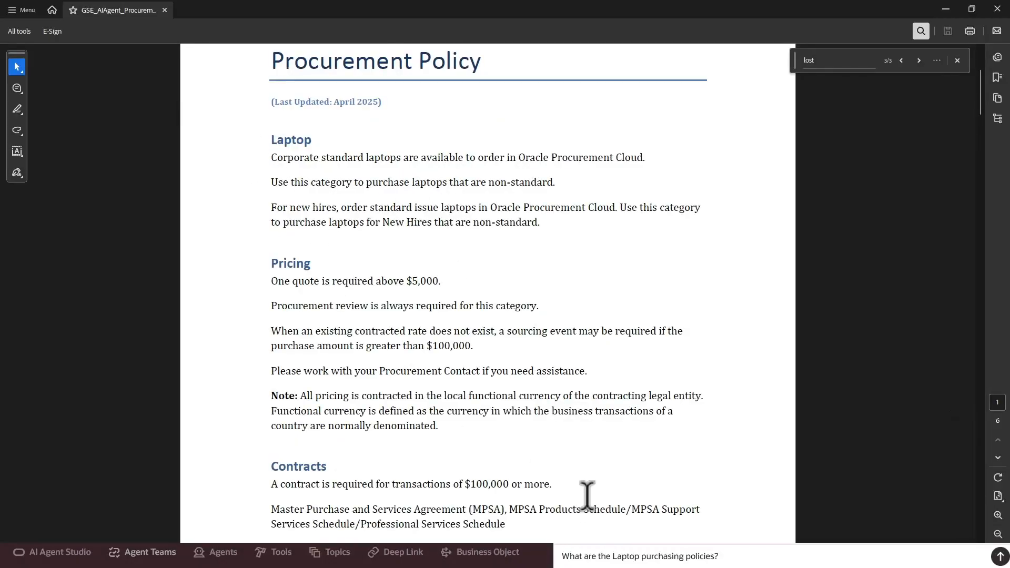
left_click(949, 7)
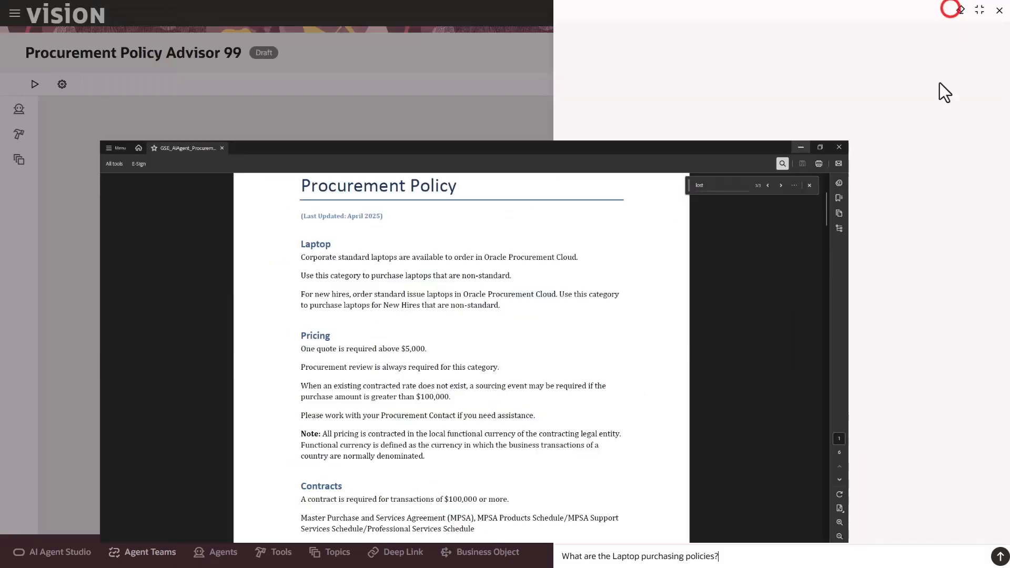
Submit the laptop purchasing policies question to the test chat and review the Procurement Policy Advisor 99 output, sources and tools.
left_click(734, 556)
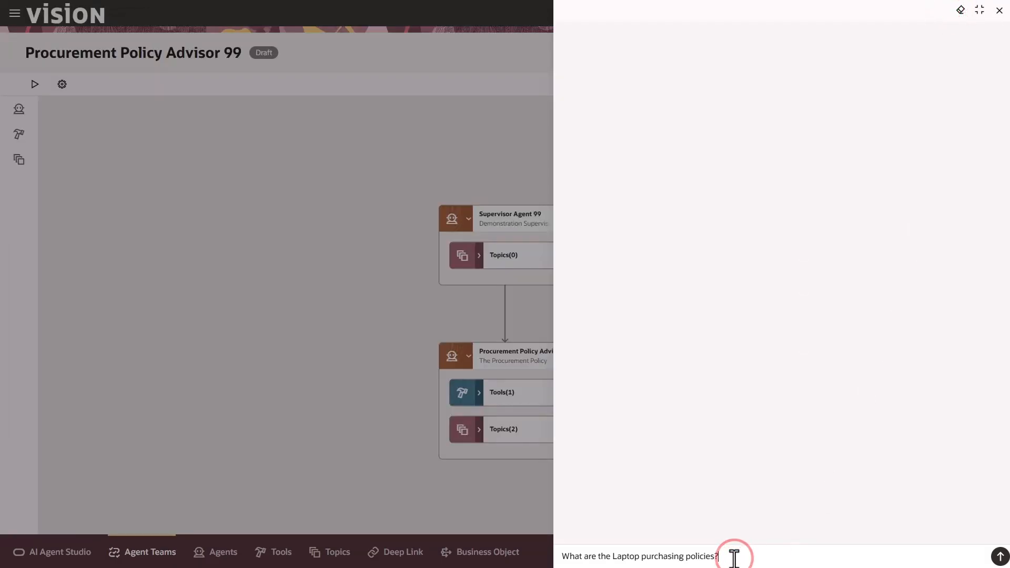
left_click(999, 556)
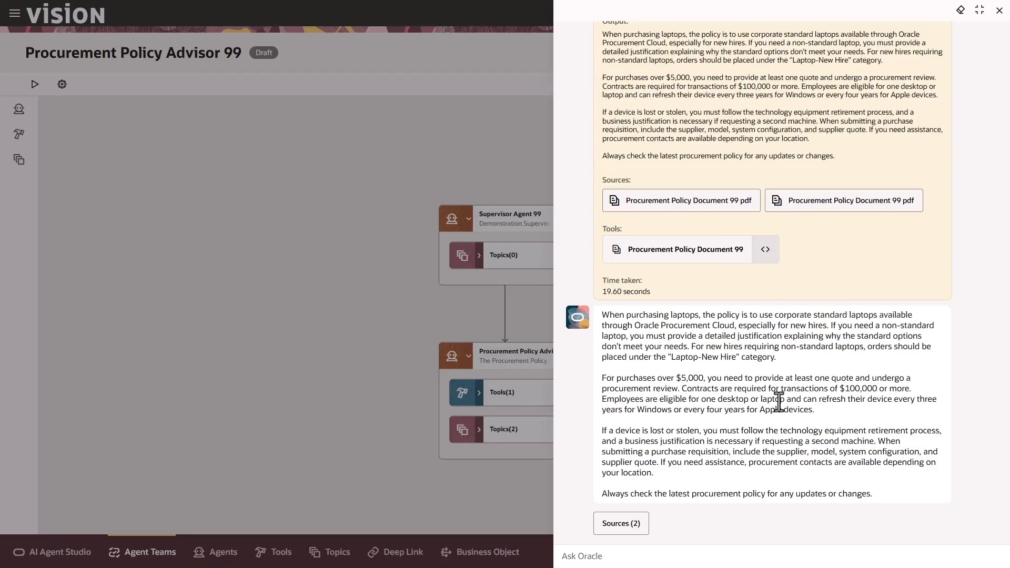
scroll(778, 401, "up", 3)
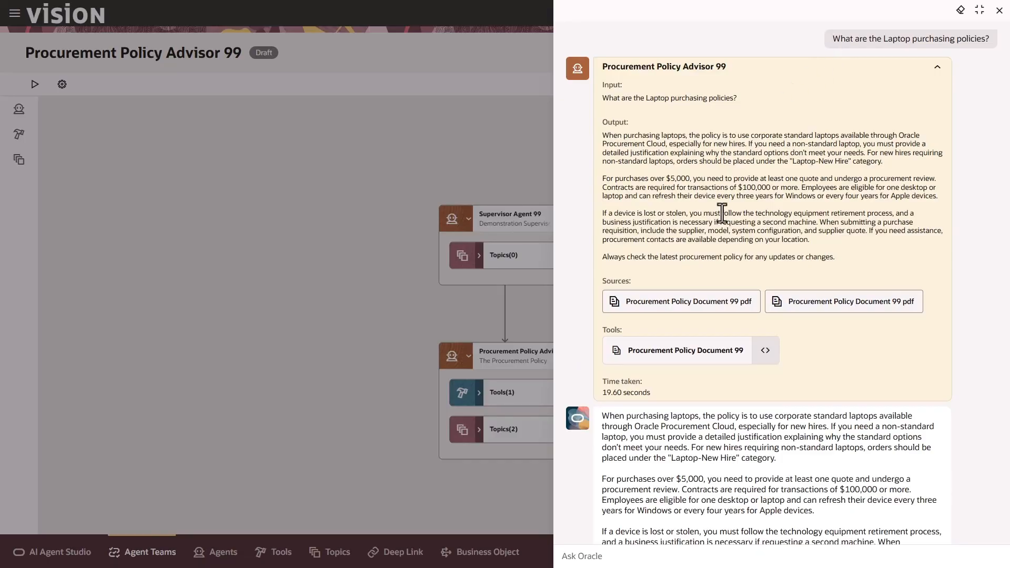
scroll(722, 213, "down", 3)
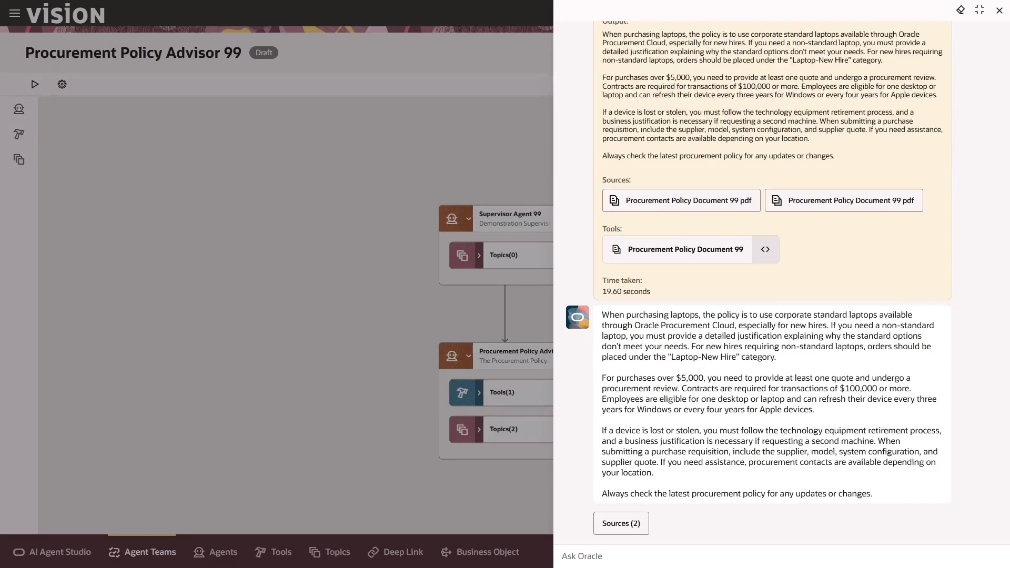
Ask the test chat "What PO Charge account should I use?".
left_click(716, 556)
type("What PO Charge account should I use?")
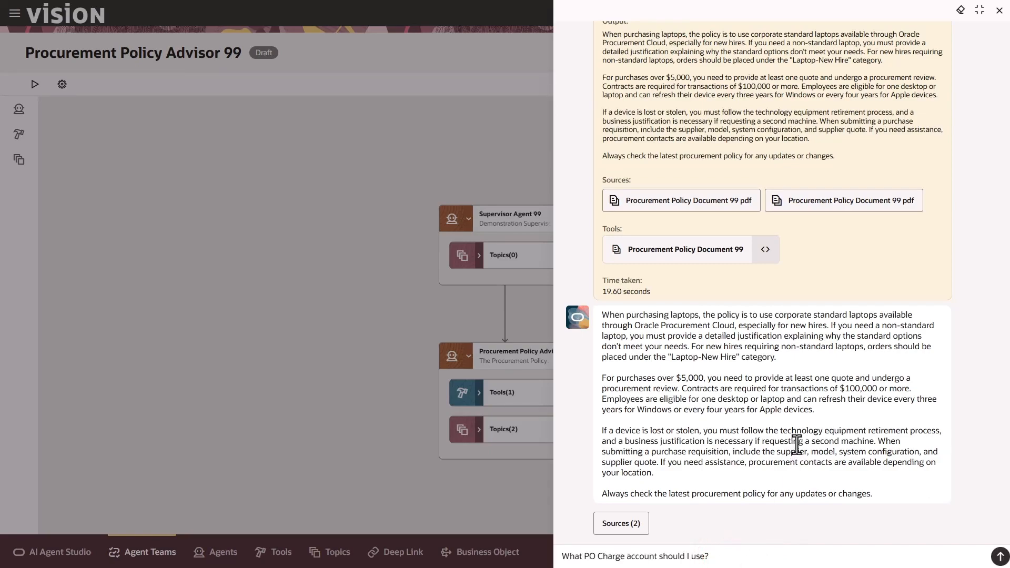
left_click(1000, 555)
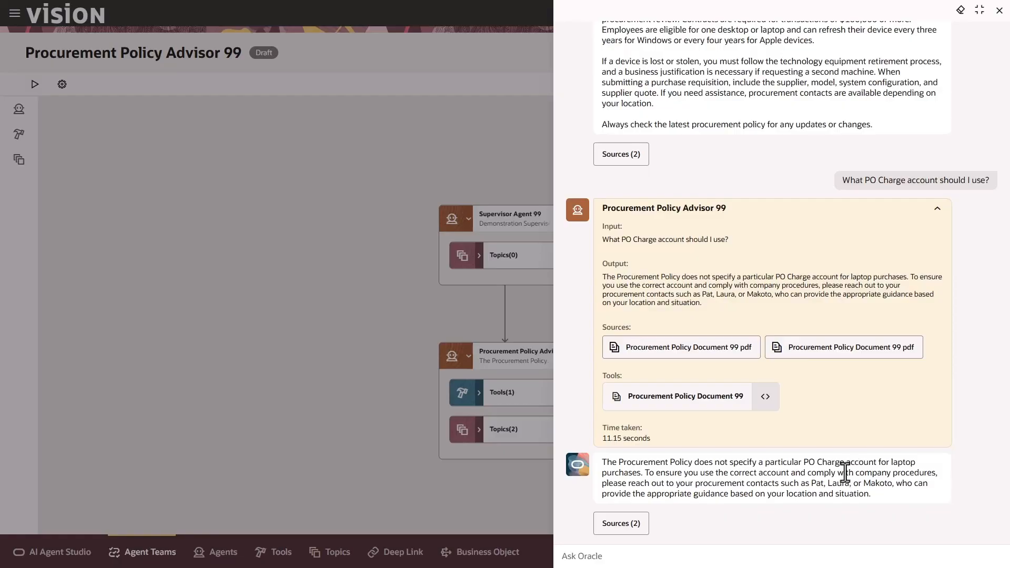
Close the test chat and publish the Procurement Policy Advisor 99 agent team.
left_click(999, 11)
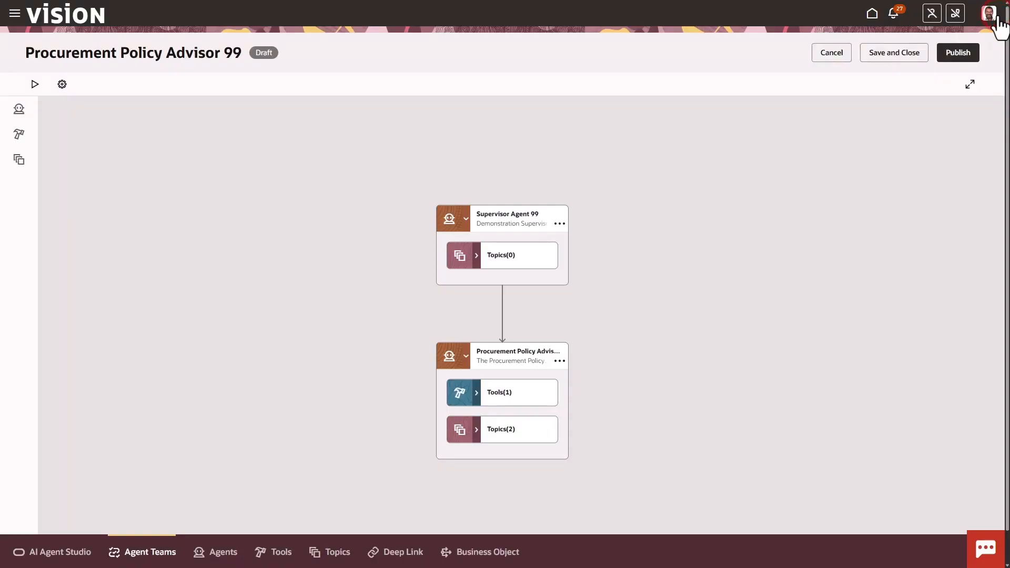
left_click(951, 52)
left_click(953, 53)
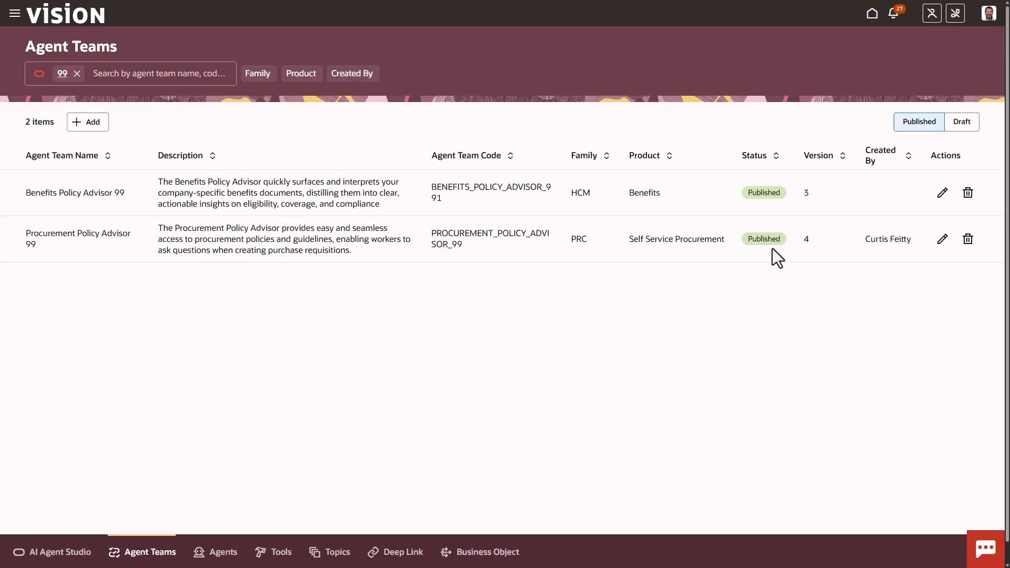
Go to the personal AI Chat page and list the agents available to explore.
left_click(15, 13)
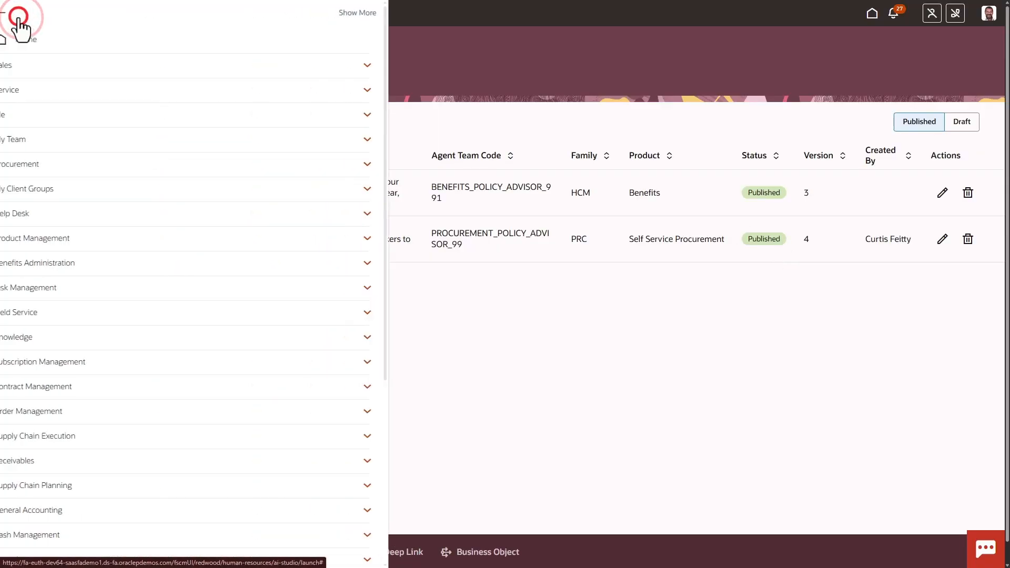
left_click(23, 120)
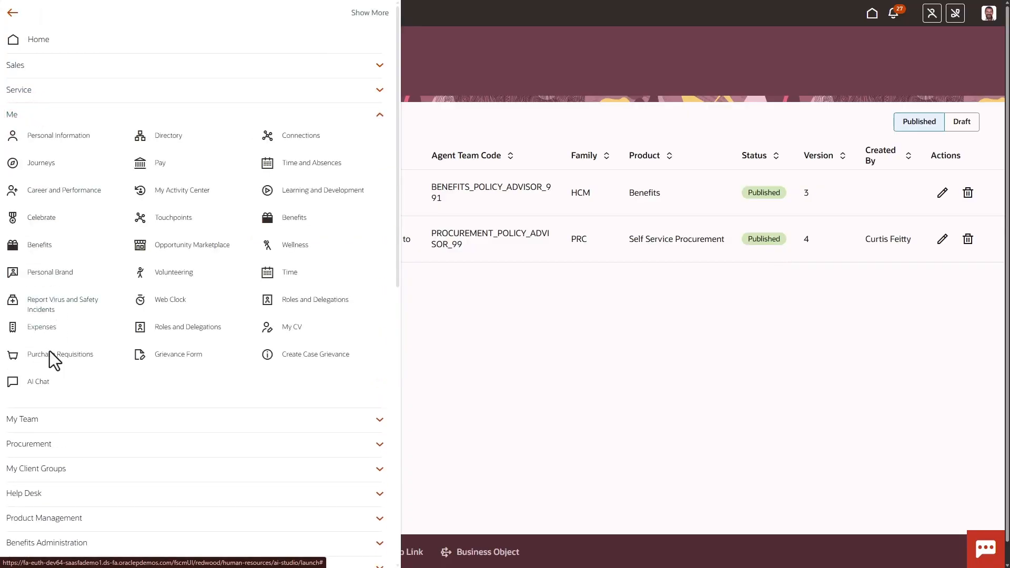
left_click(41, 383)
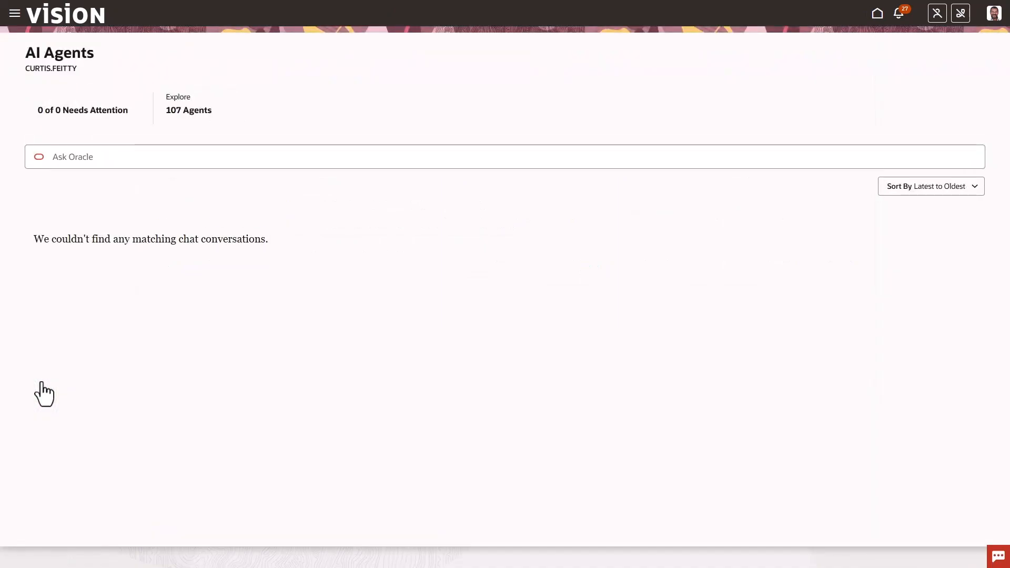
left_click(184, 110)
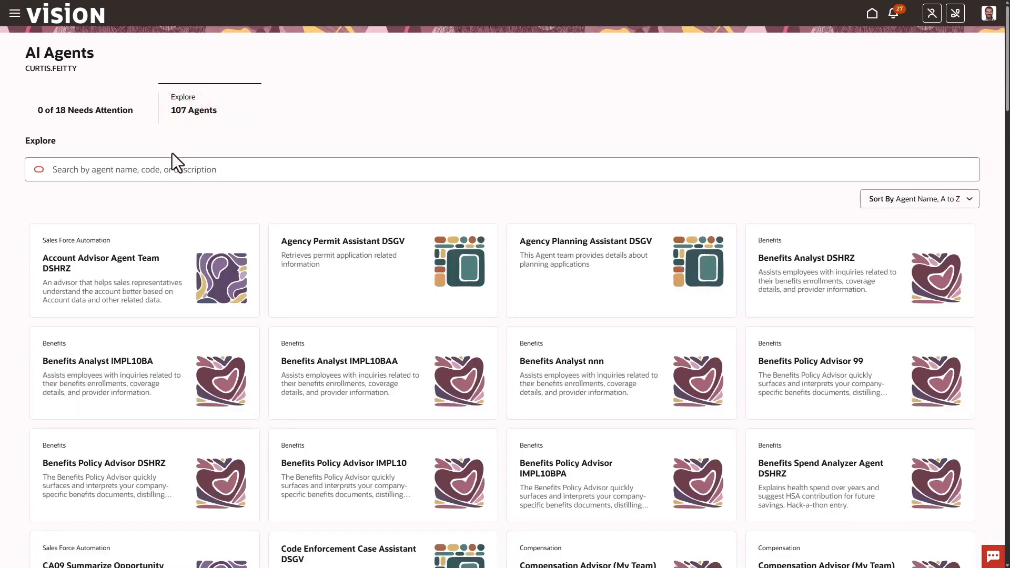
Search the agents for "99" and open a chat with Procurement Policy Advisor 99.
left_click(166, 168)
type("99")
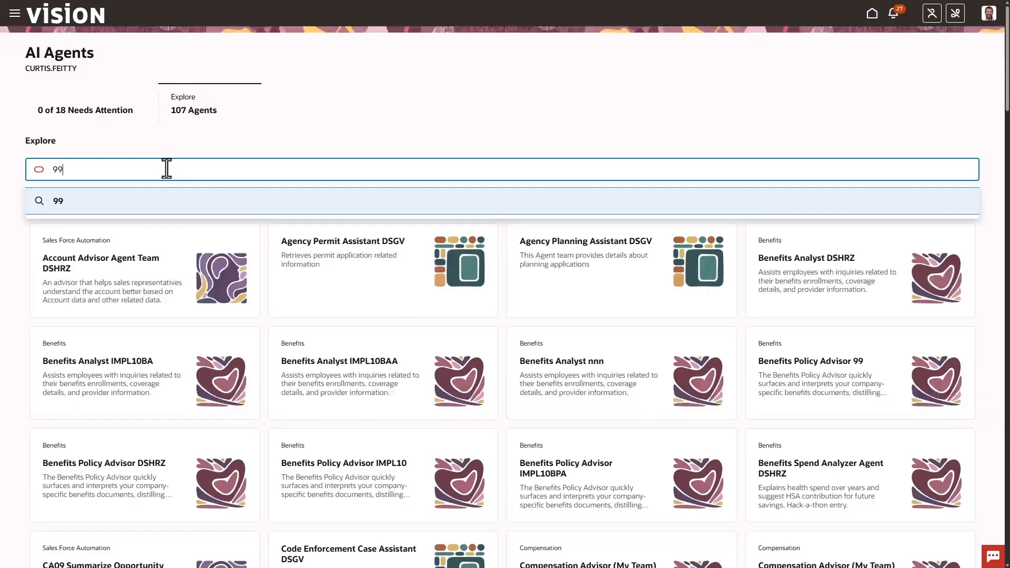
key("Return")
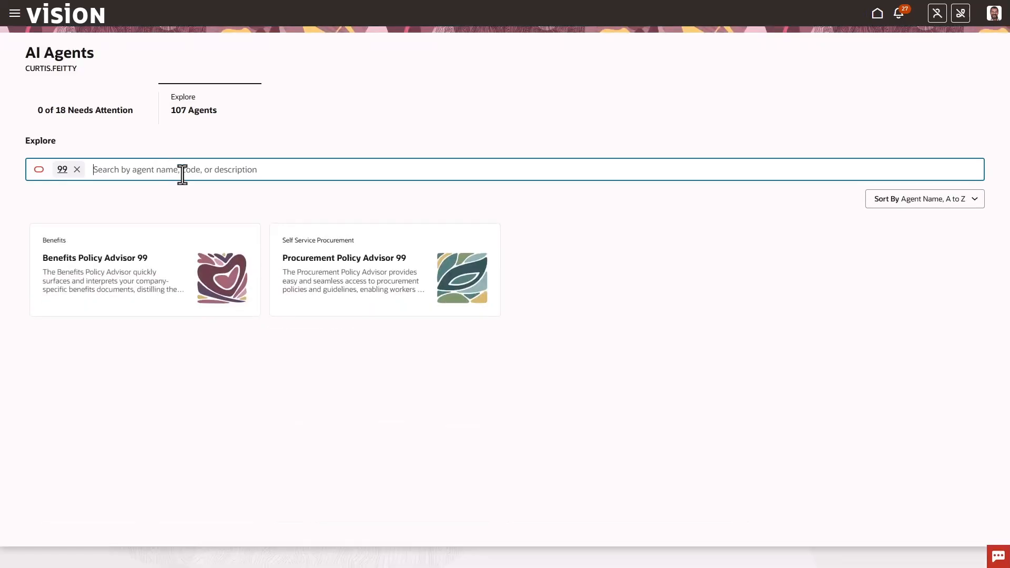
left_click(415, 300)
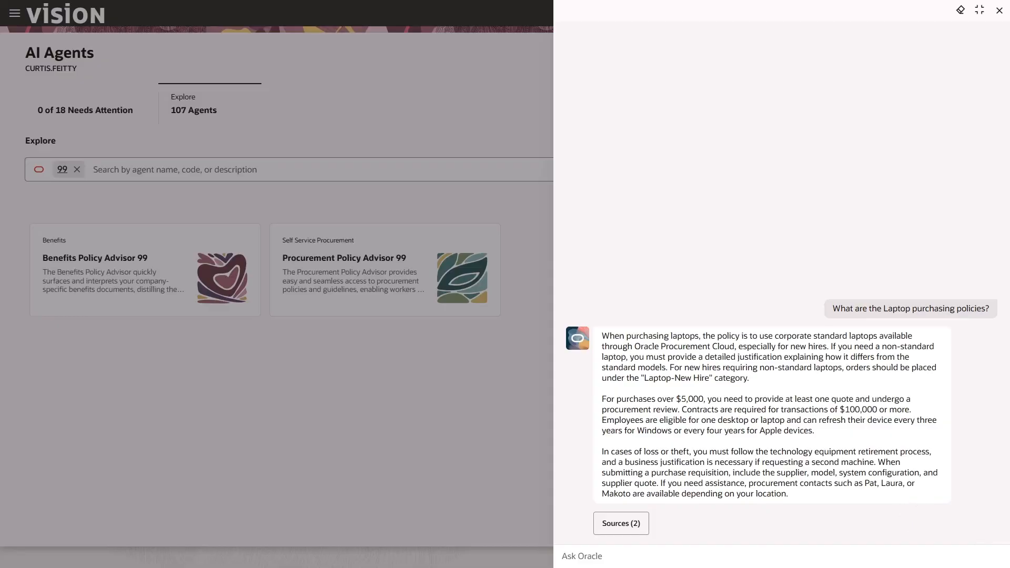
Ask the published Procurement Policy Advisor 99 agent "What PO Charge account should I use?".
left_click(856, 554)
type("What PO Charge account should I use?")
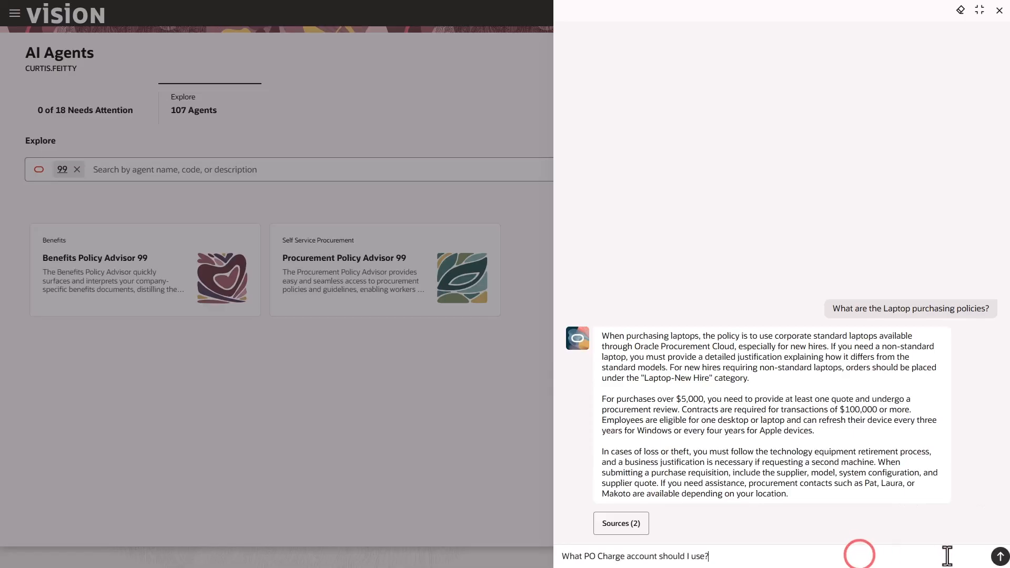
key("Return")
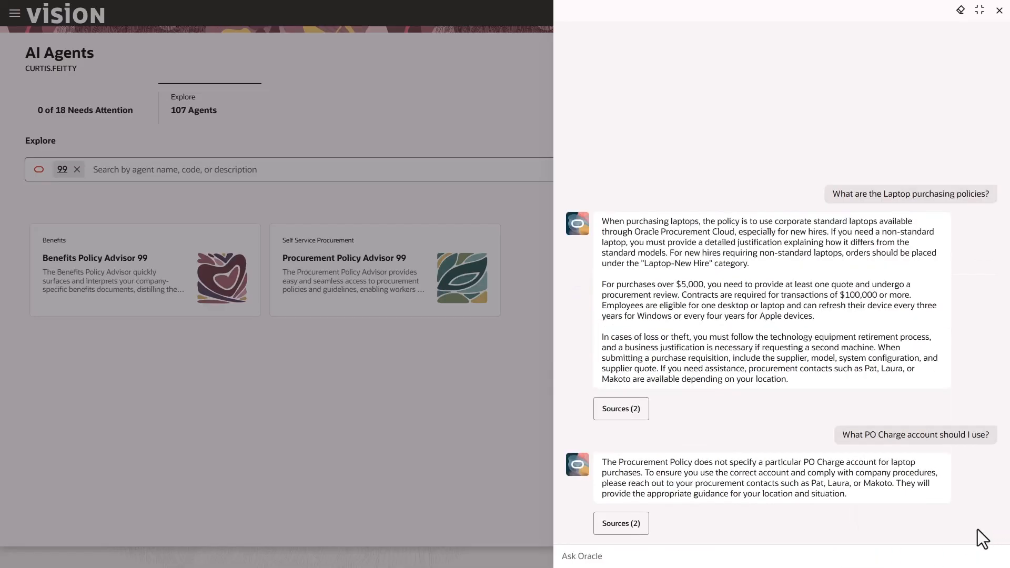
Show the document sources behind both the laptop policy answer and the PO charge account answer.
left_click(611, 411)
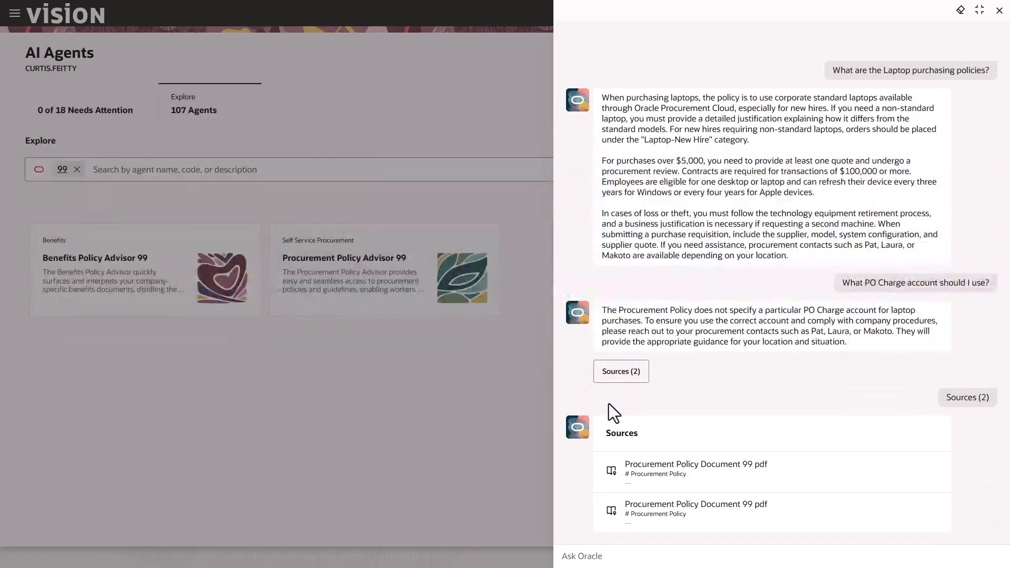
left_click(636, 374)
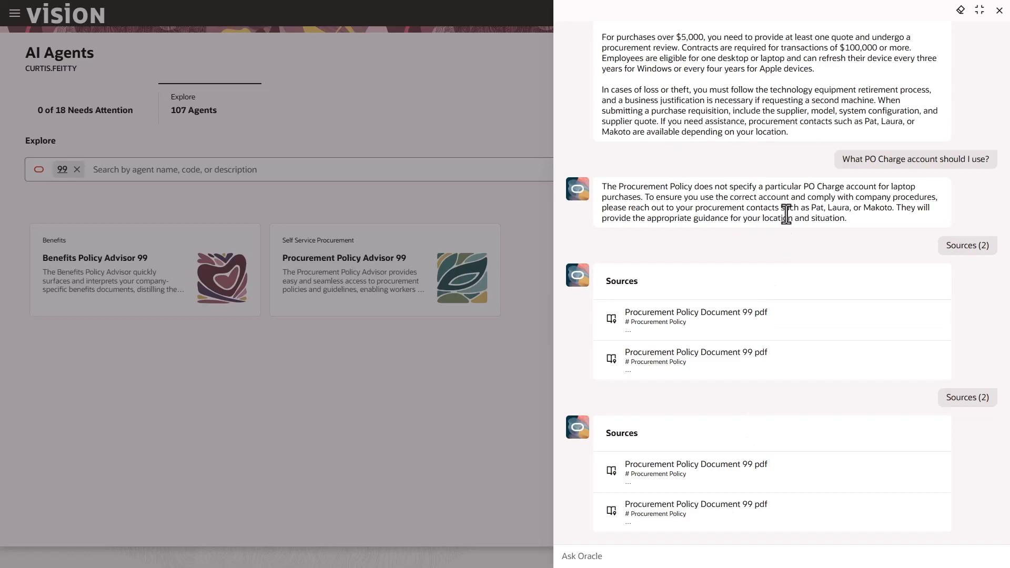
Start a new question in the Procurement Policy Advisor 99 chat.
left_click(830, 554)
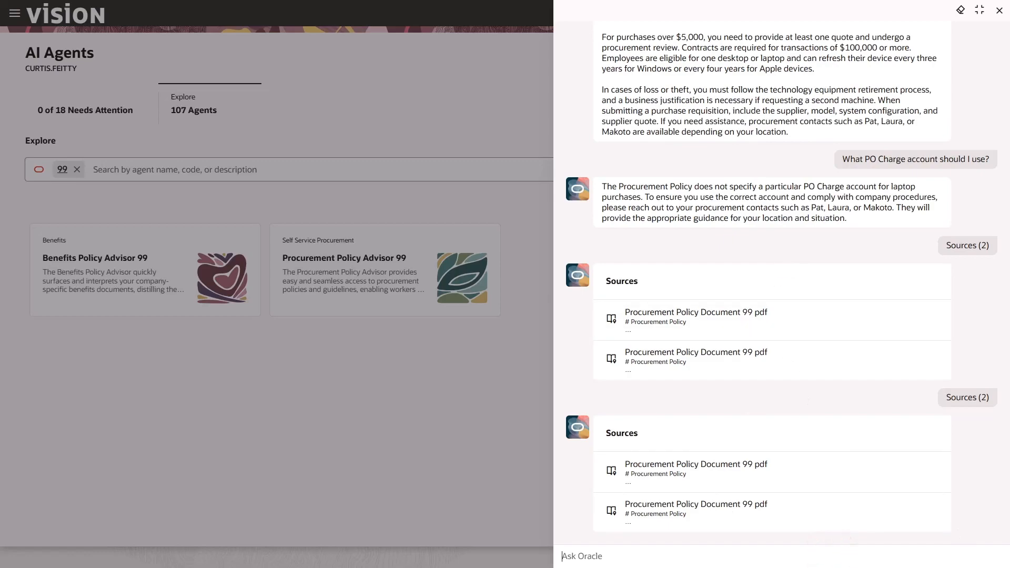